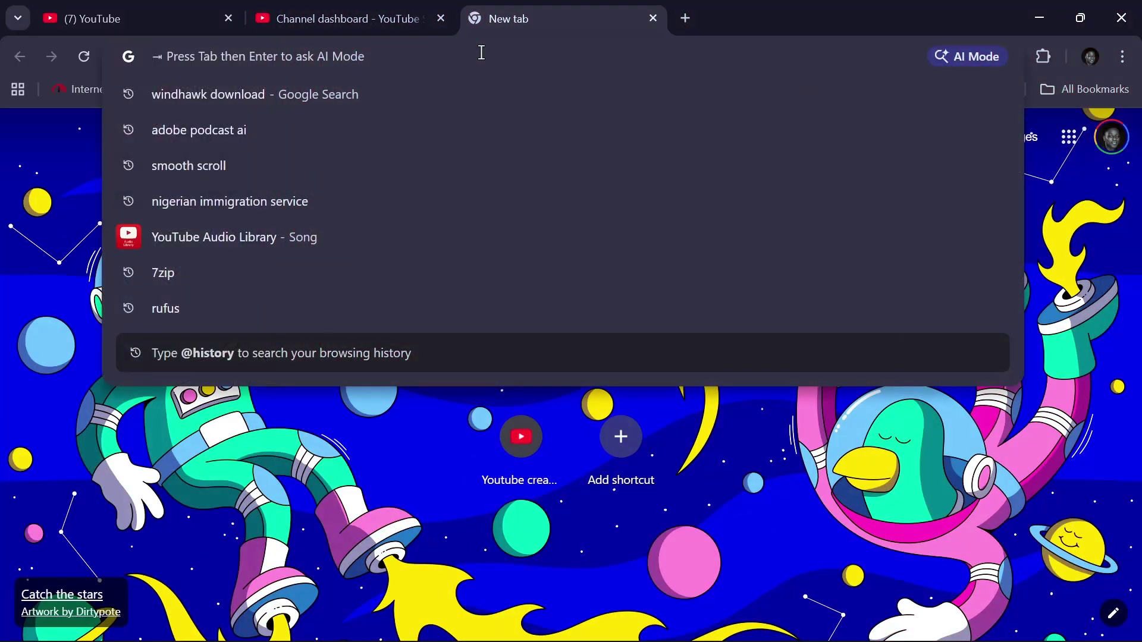
- Search Google for 'affinity download'
{"action": "type", "text": "a"}
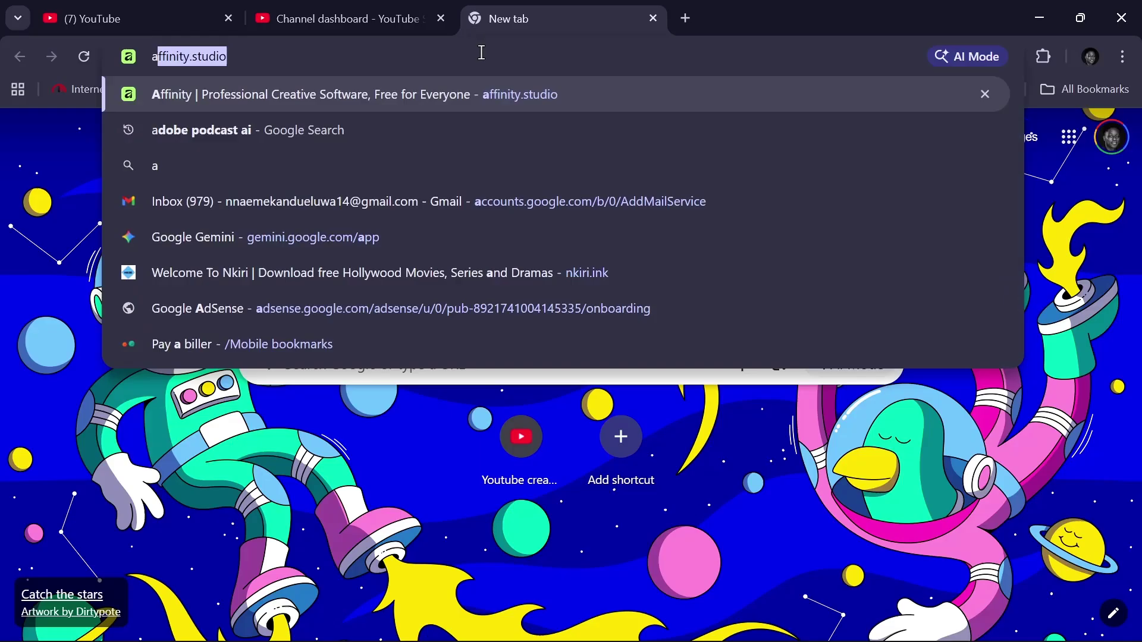
{"action": "type", "text": "ffini"}
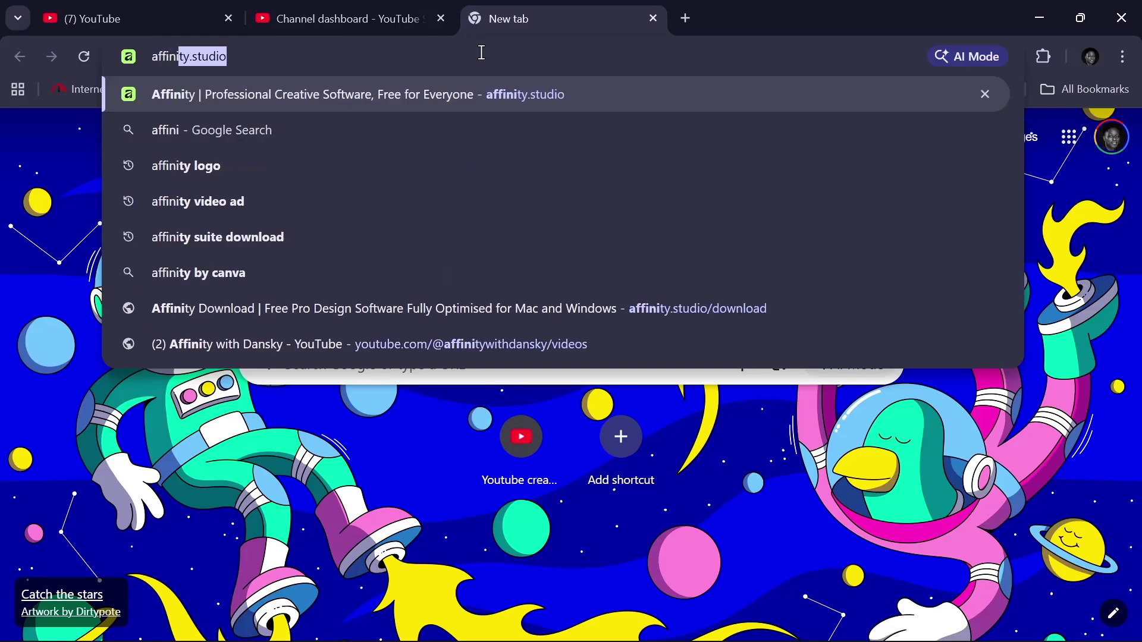
{"action": "type", "text": "ty "}
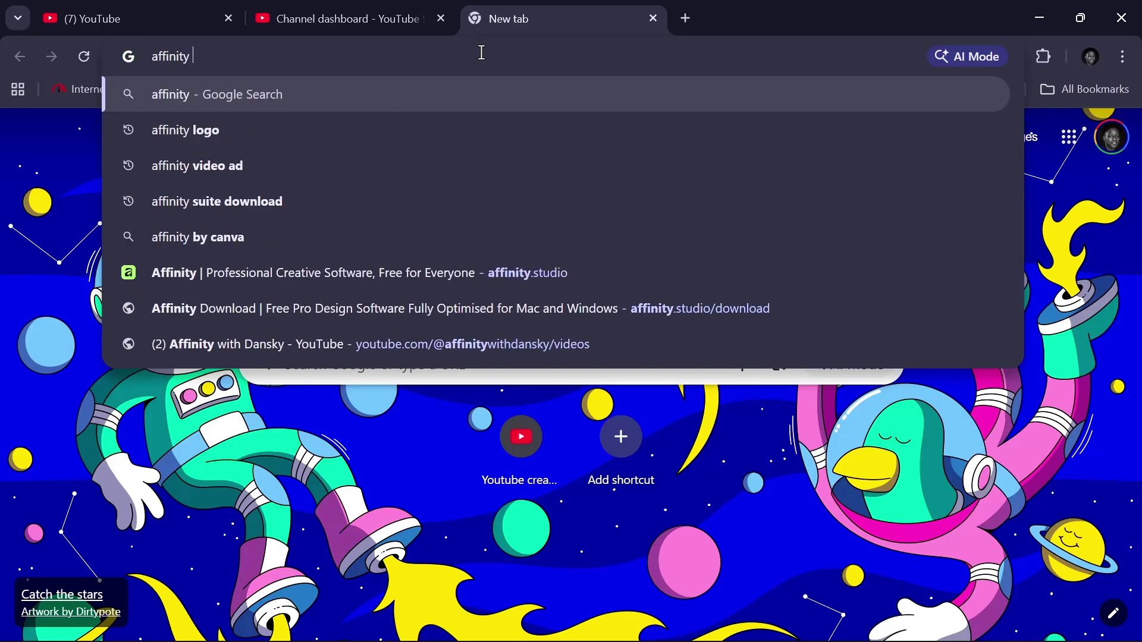
{"action": "type", "text": "downl"}
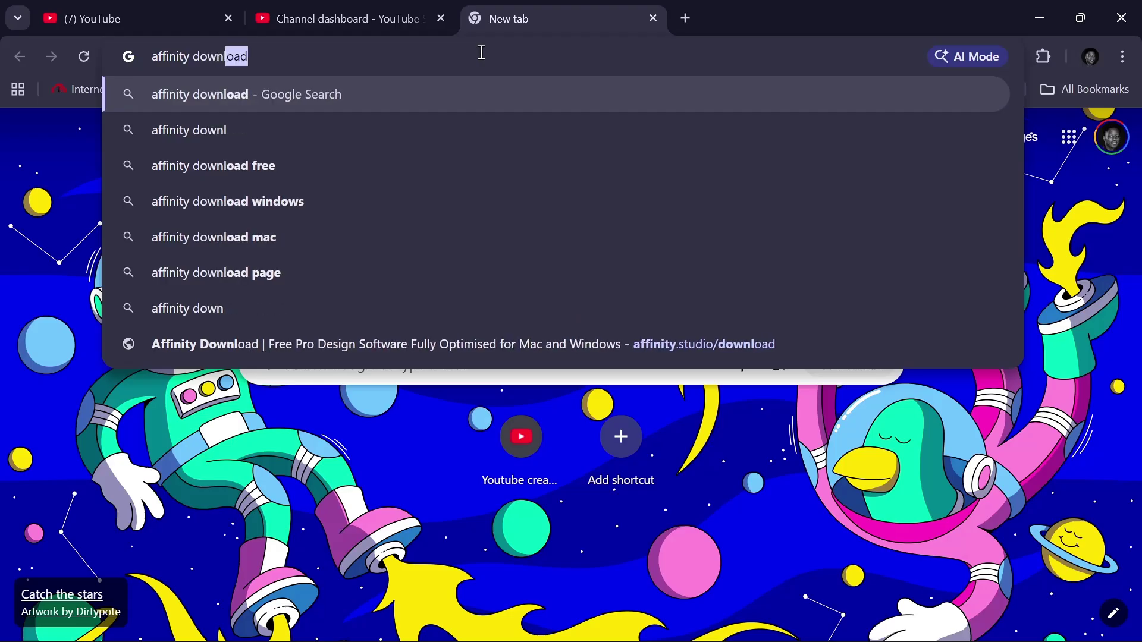
{"action": "type", "text": "oad"}
{"action": "key", "text": "Return"}
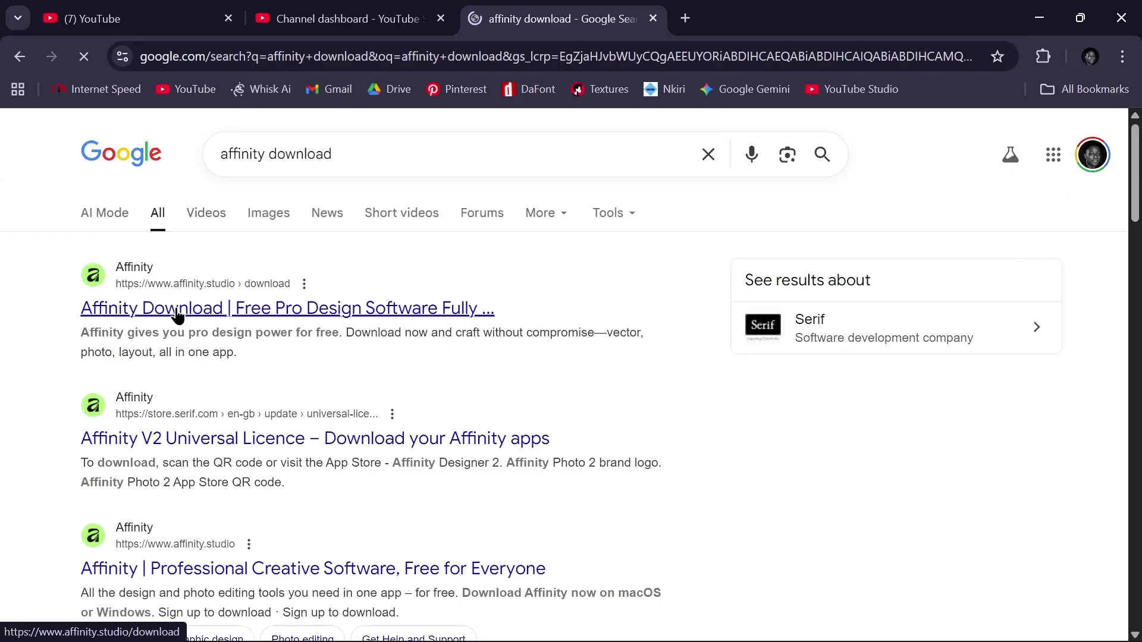
- Open the official affinity.studio download page from the search results
{"action": "left_click", "coordinate": [196, 308]}
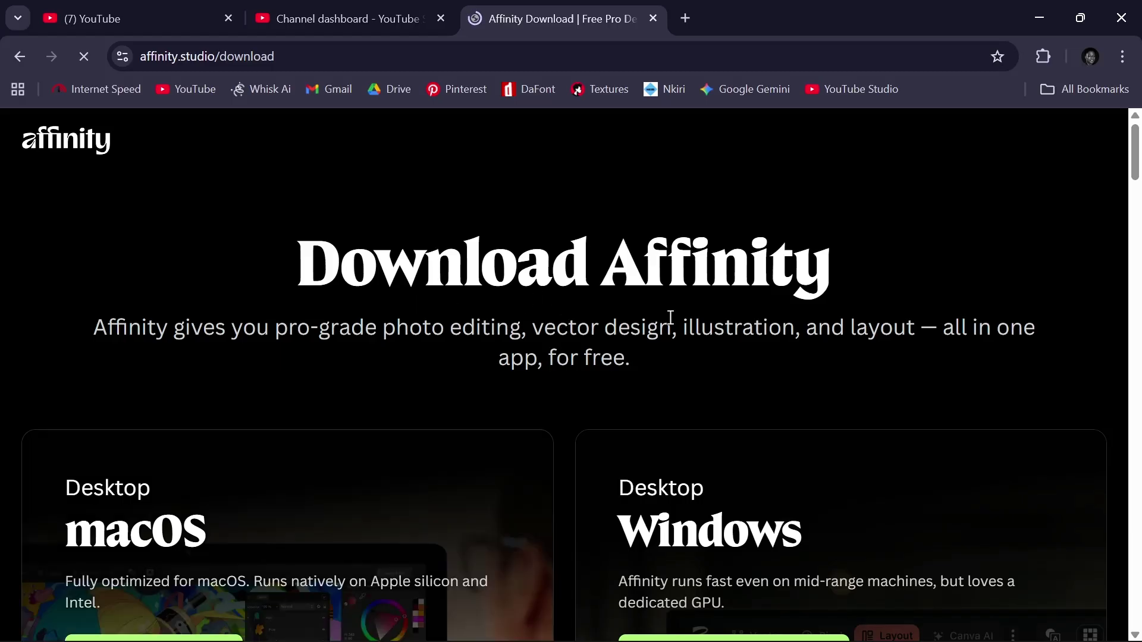
{"action": "scroll", "coordinate": [657, 377], "scroll_direction": "down", "scroll_amount": 5}
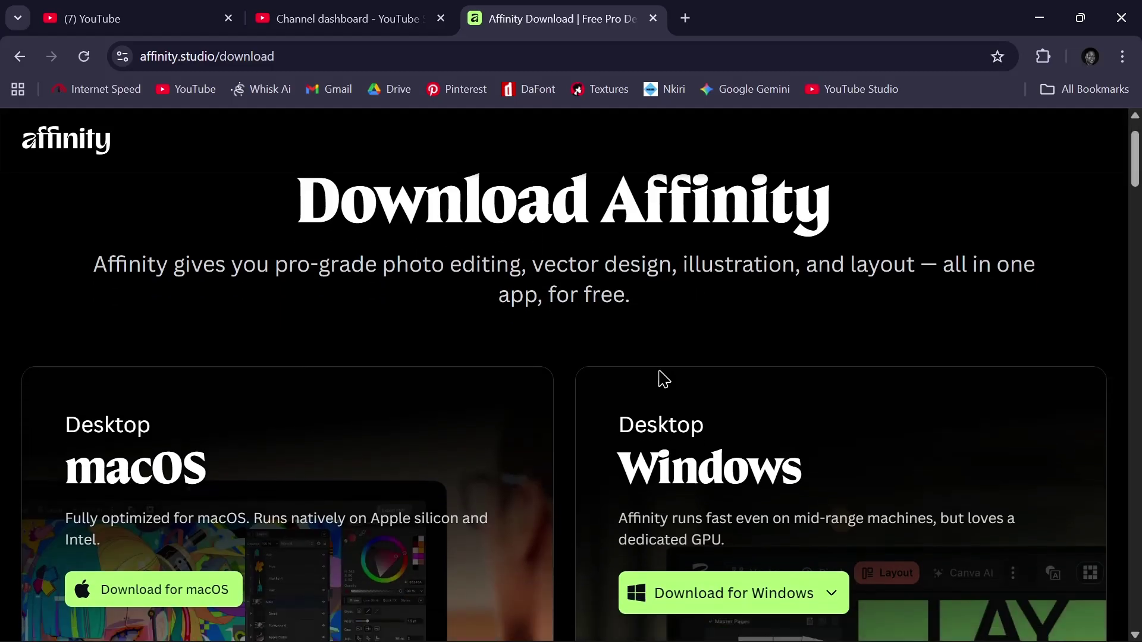
{"action": "scroll", "coordinate": [862, 273], "scroll_direction": "up", "scroll_amount": 1}
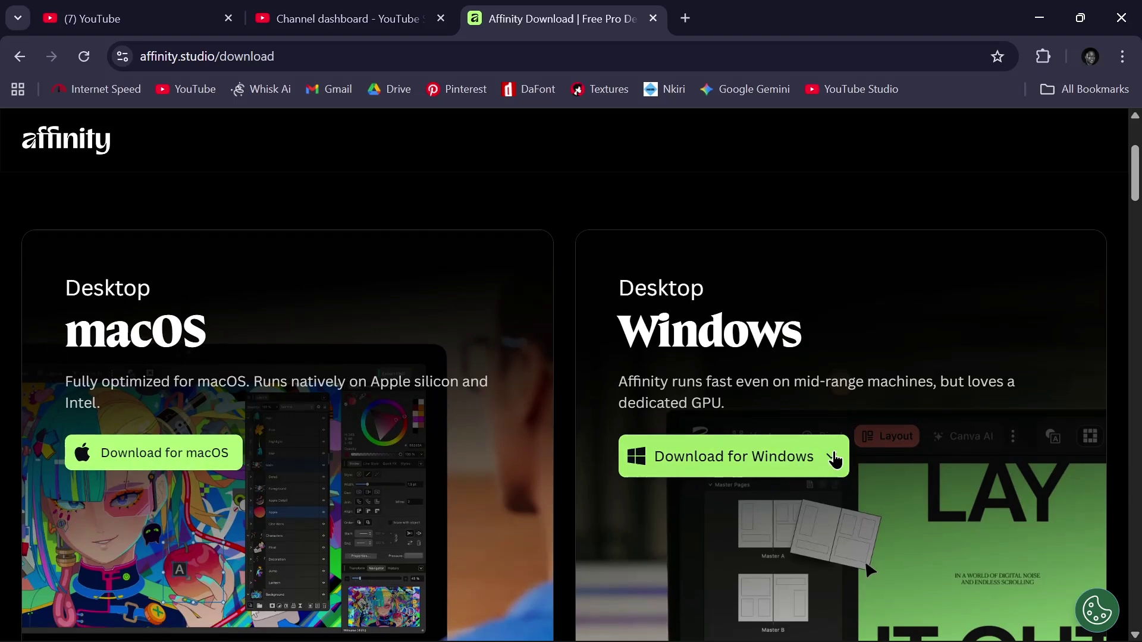
- Download the Windows (Intel/AMD) installer, Affinity x64.msix, and check its progress
{"action": "left_click", "coordinate": [832, 458]}
{"action": "scroll", "coordinate": [778, 337], "scroll_direction": "down", "scroll_amount": 1}
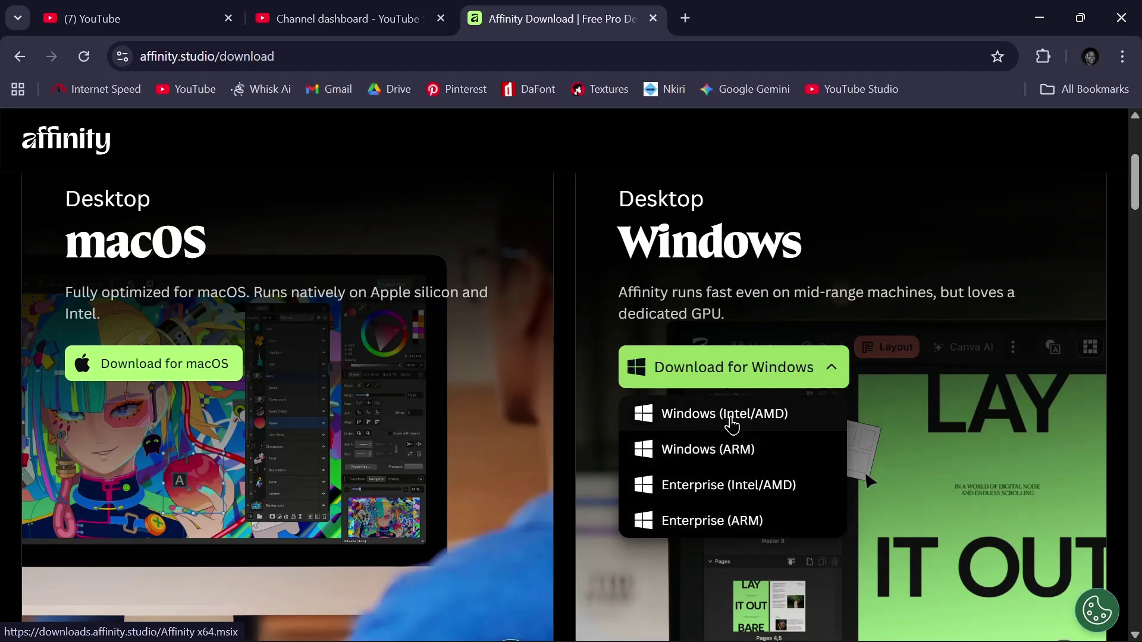
{"action": "left_click", "coordinate": [741, 424]}
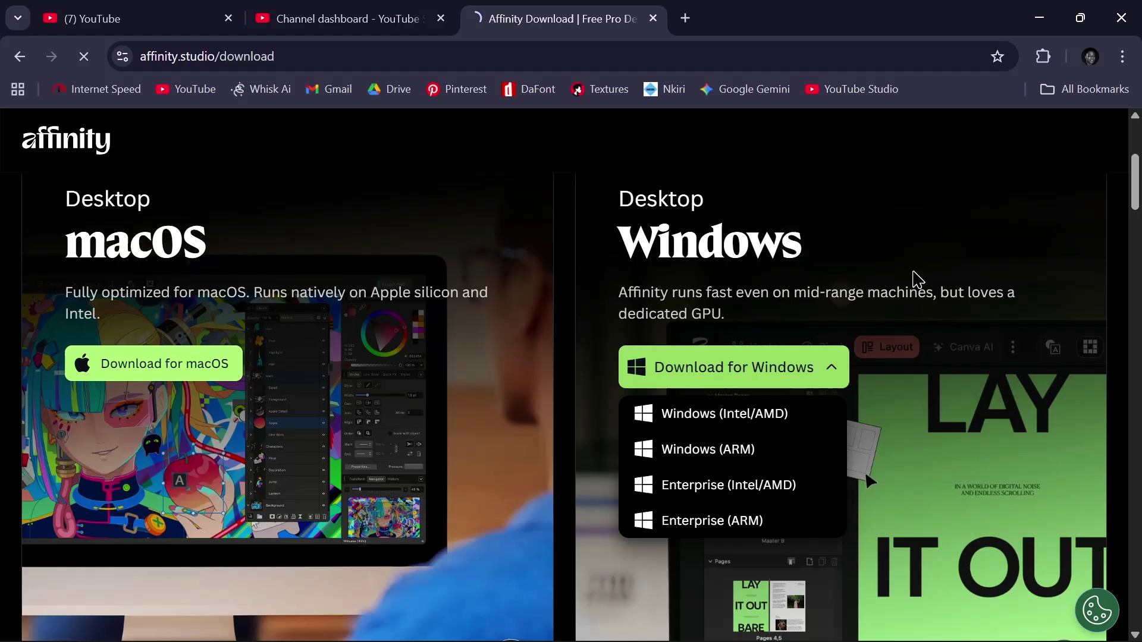
{"action": "left_click", "coordinate": [833, 369]}
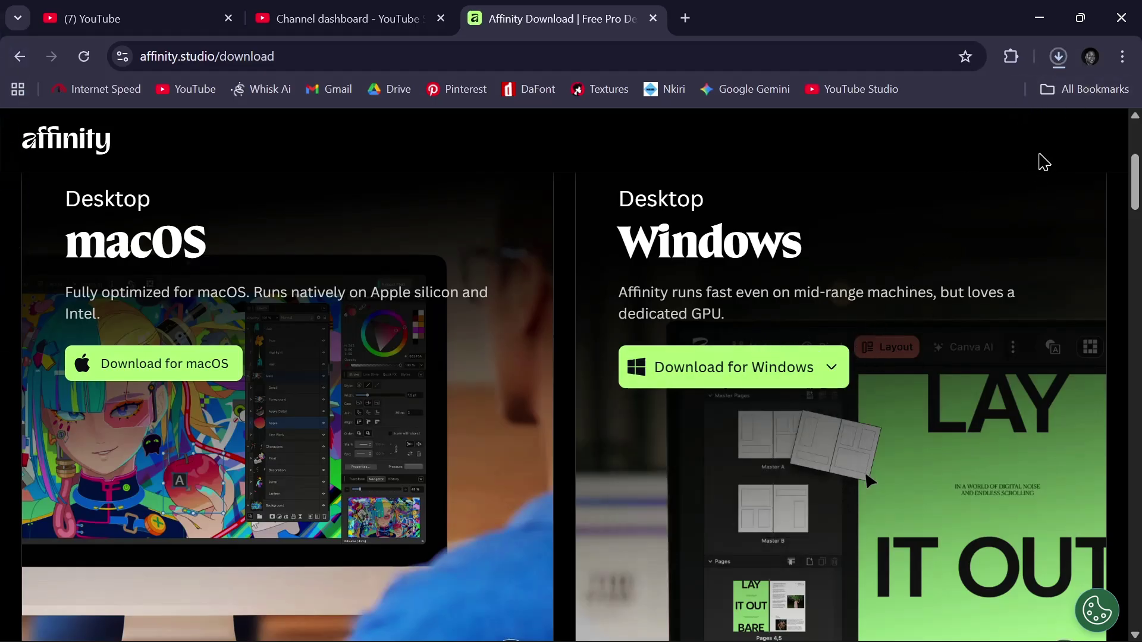
{"action": "left_click", "coordinate": [1060, 58]}
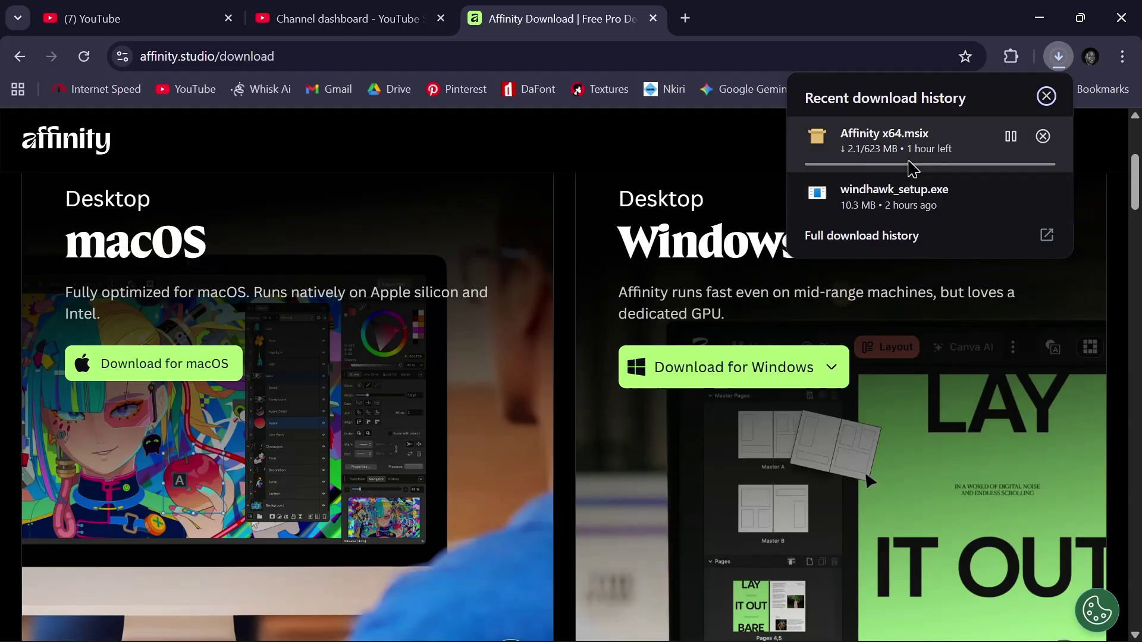
- Confirm in Chrome's downloads that the 623 MB Affinity x64.msix has finished
{"action": "scroll", "coordinate": [976, 484], "scroll_direction": "up", "scroll_amount": 5}
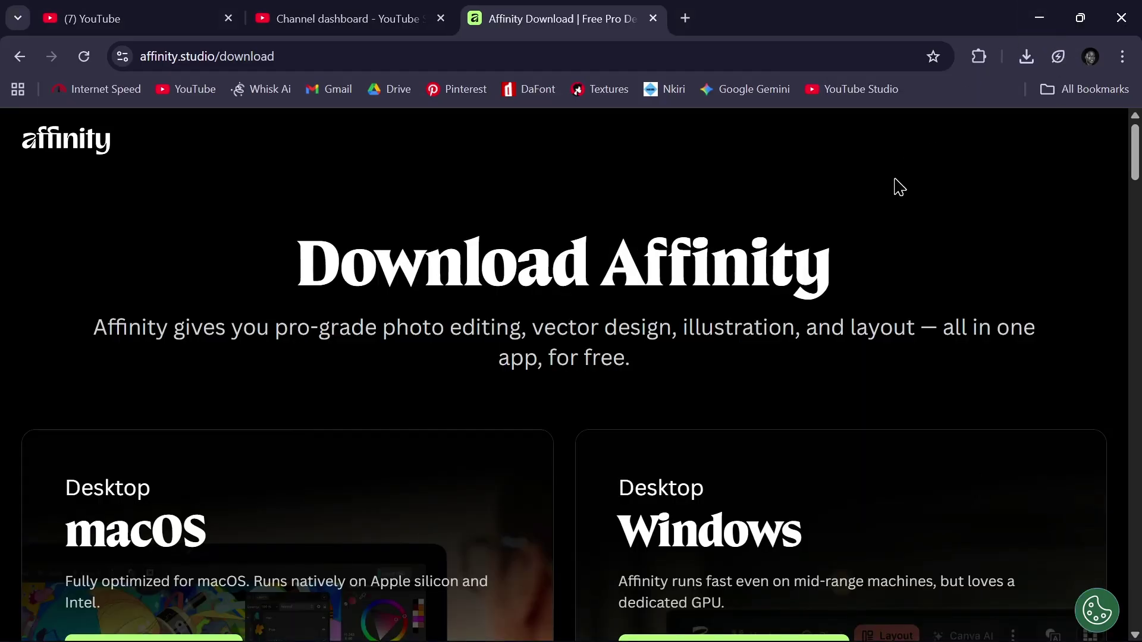
{"action": "left_click", "coordinate": [1026, 57]}
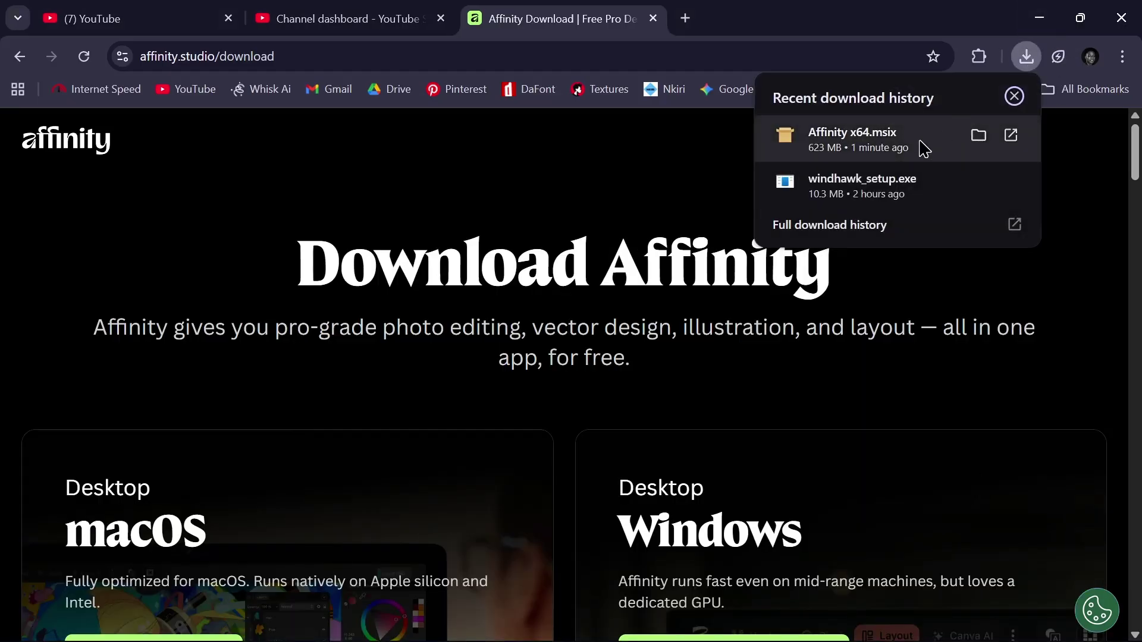
- Launch the downloaded Affinity x64.msix installer from Chrome's downloads
{"action": "left_click", "coordinate": [1012, 136]}
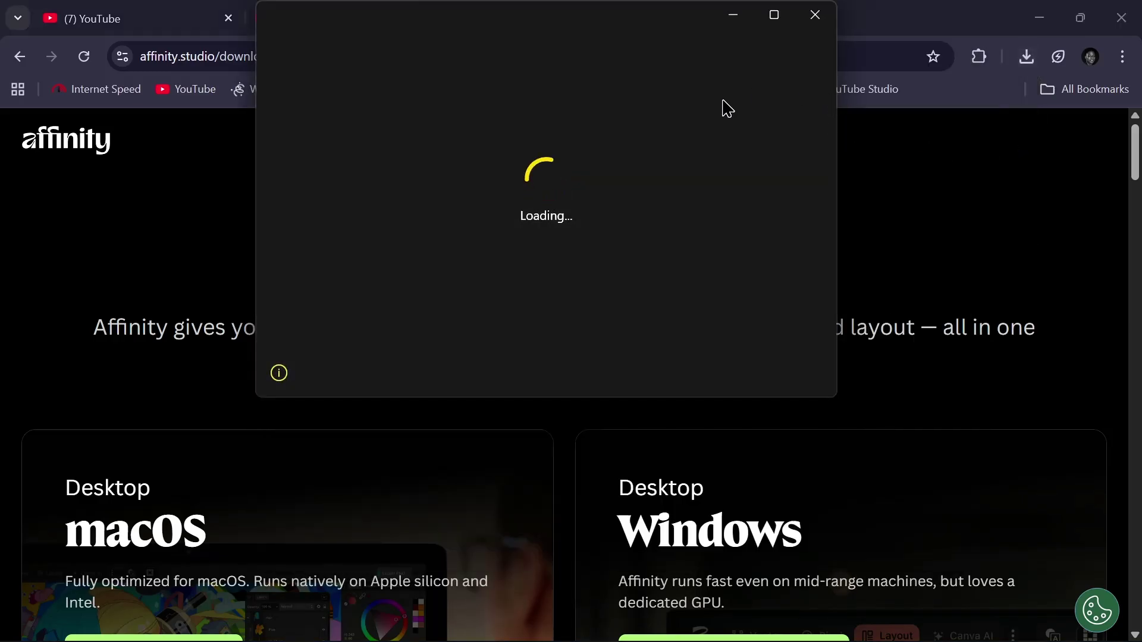
{"action": "left_click", "coordinate": [1027, 57]}
{"action": "left_click", "coordinate": [1016, 135]}
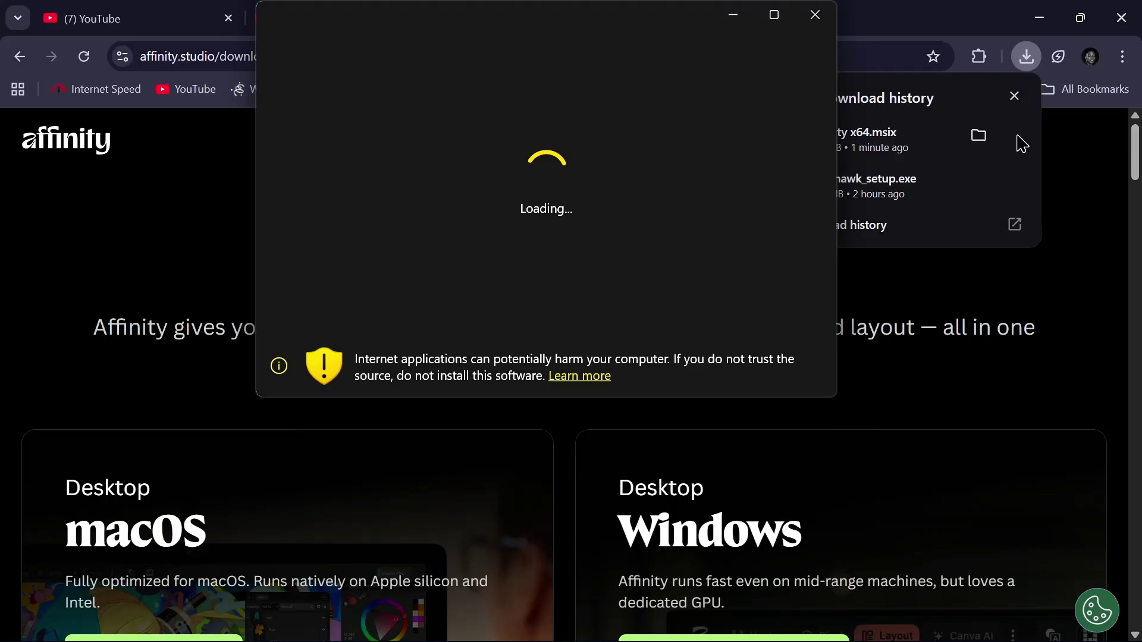
- Close the duplicate installer window and install Affinity 3.0.1 with Launch when ready ticked
{"action": "left_click", "coordinate": [1047, 21]}
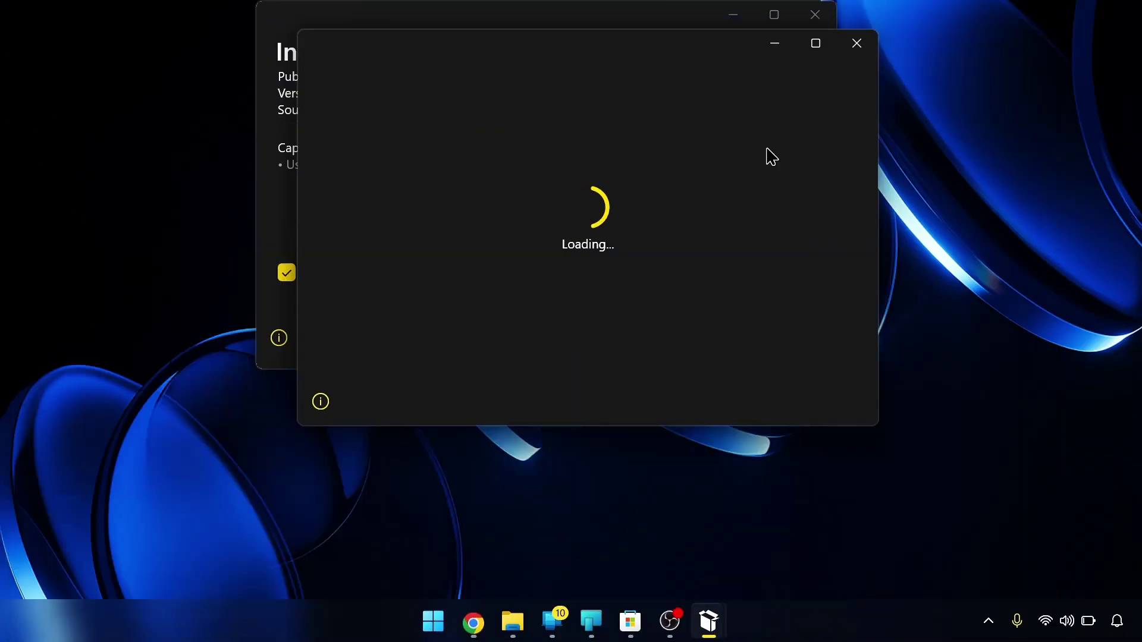
{"action": "left_click", "coordinate": [844, 47]}
{"action": "left_click_drag", "start_coordinate": [680, 36], "coordinate": [674, 136]}
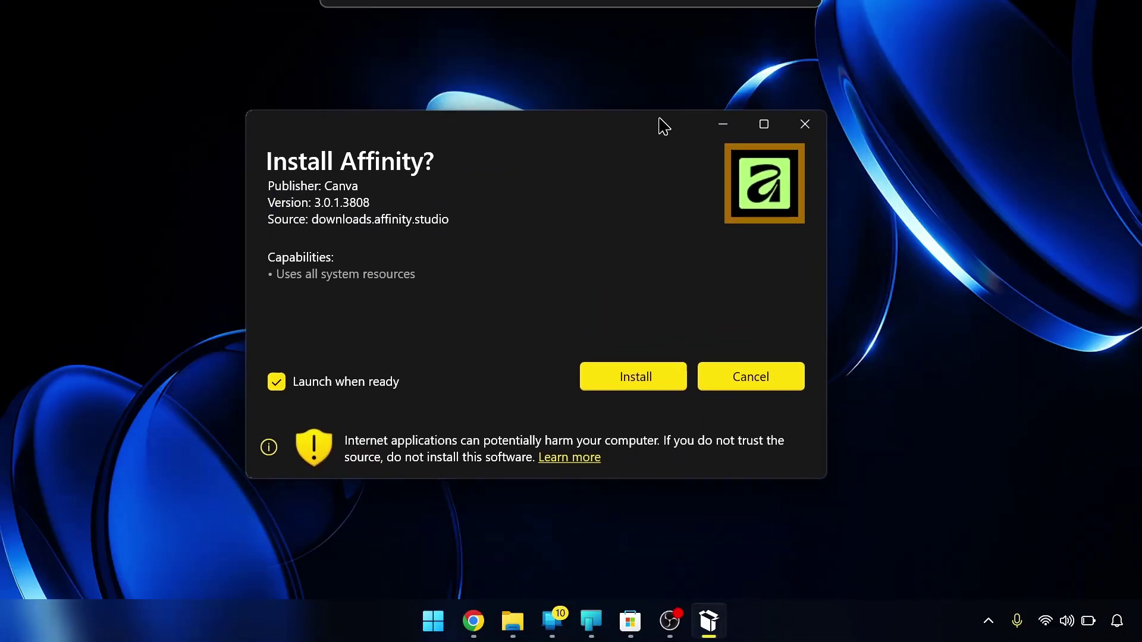
{"action": "left_click", "coordinate": [633, 372]}
{"action": "left_click_drag", "start_coordinate": [502, 120], "coordinate": [501, 143]}
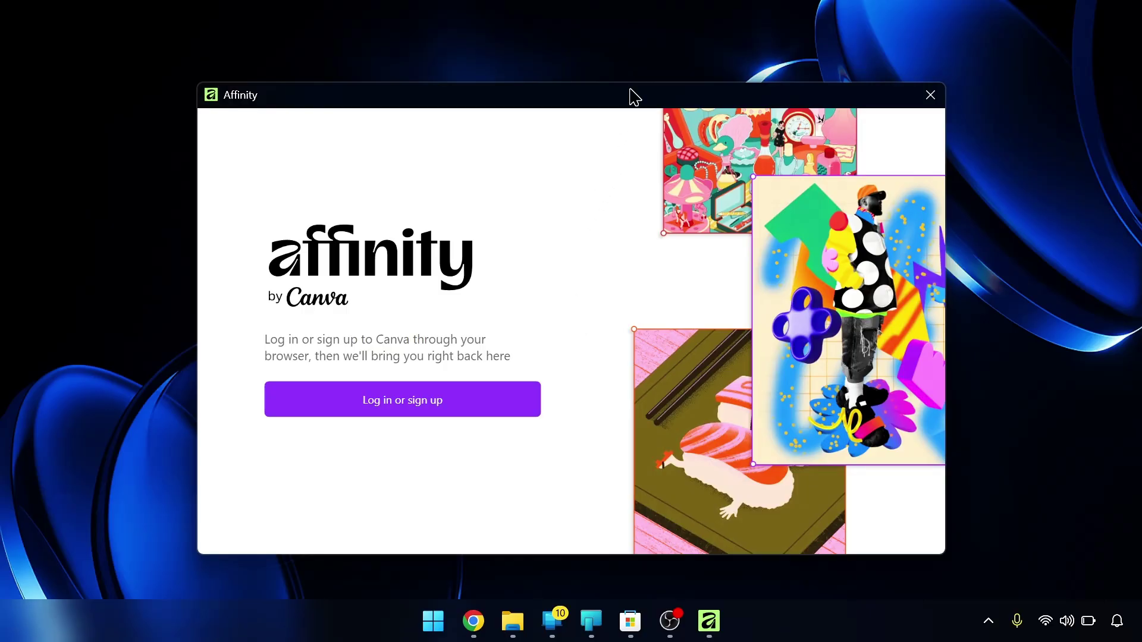
- Start the Canva log-in from Affinity's welcome window, opening browser authorization
{"action": "left_click_drag", "start_coordinate": [630, 89], "coordinate": [630, 69]}
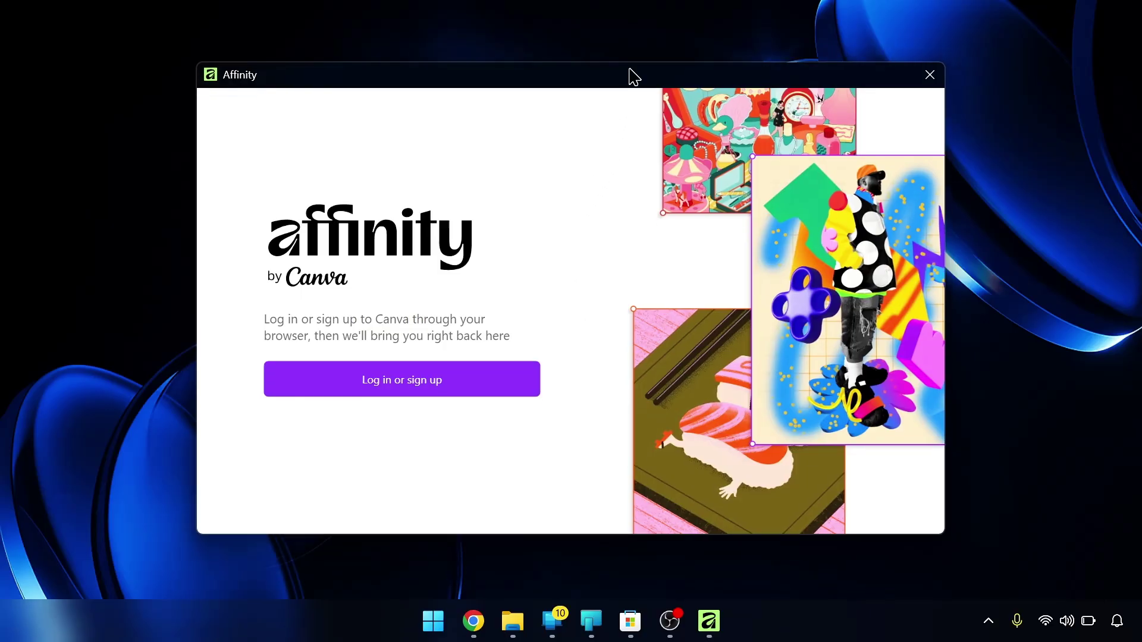
{"action": "left_click", "coordinate": [436, 391]}
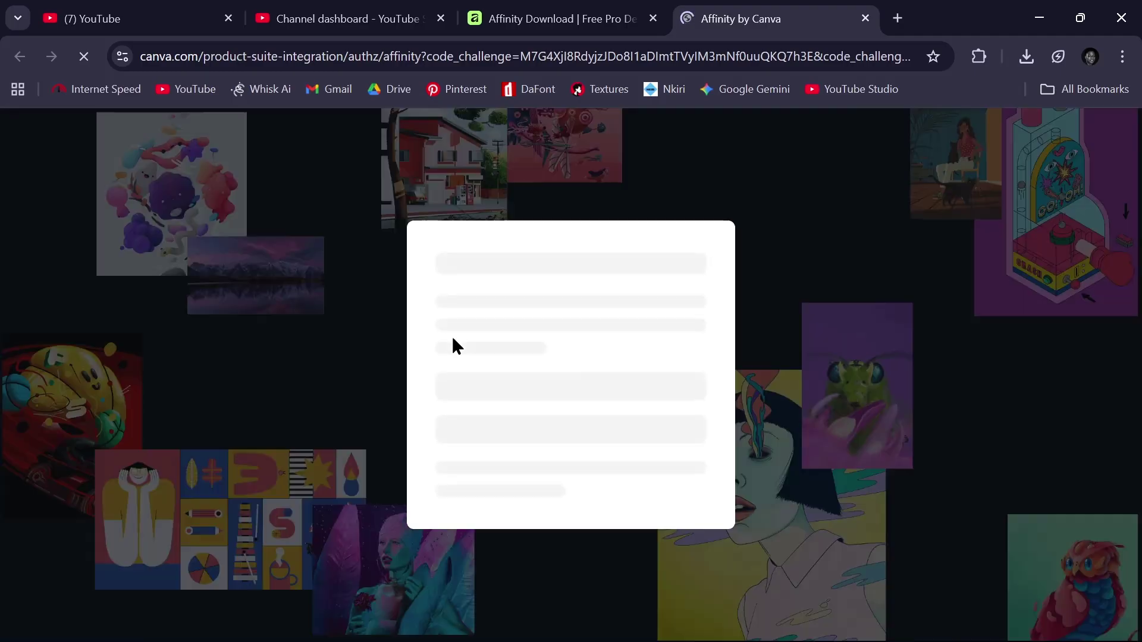
- Sign in to Canva with the Google account, accepting the cookie notice
{"action": "left_click", "coordinate": [545, 361]}
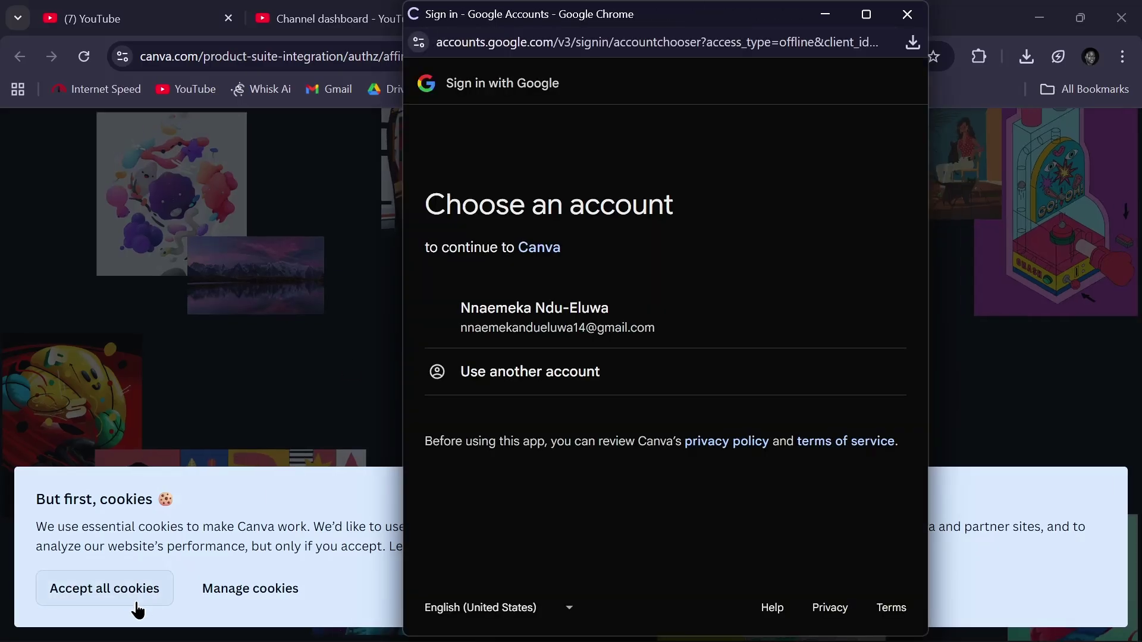
{"action": "left_click", "coordinate": [464, 326]}
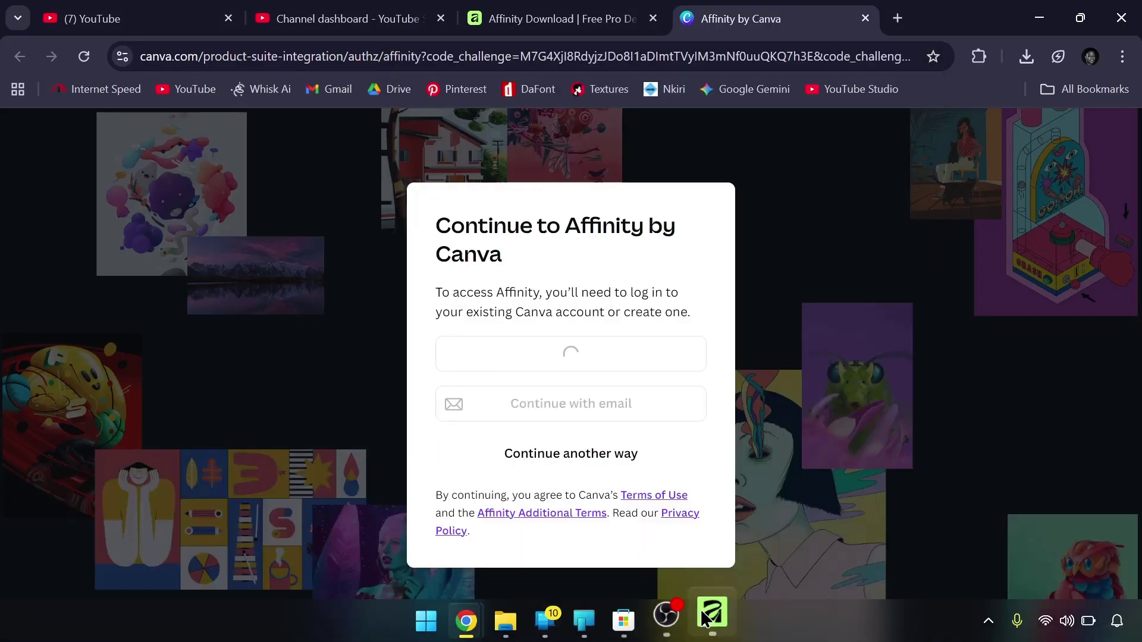
{"action": "mouse_move", "coordinate": [466, 619]}
{"action": "left_click", "coordinate": [562, 535]}
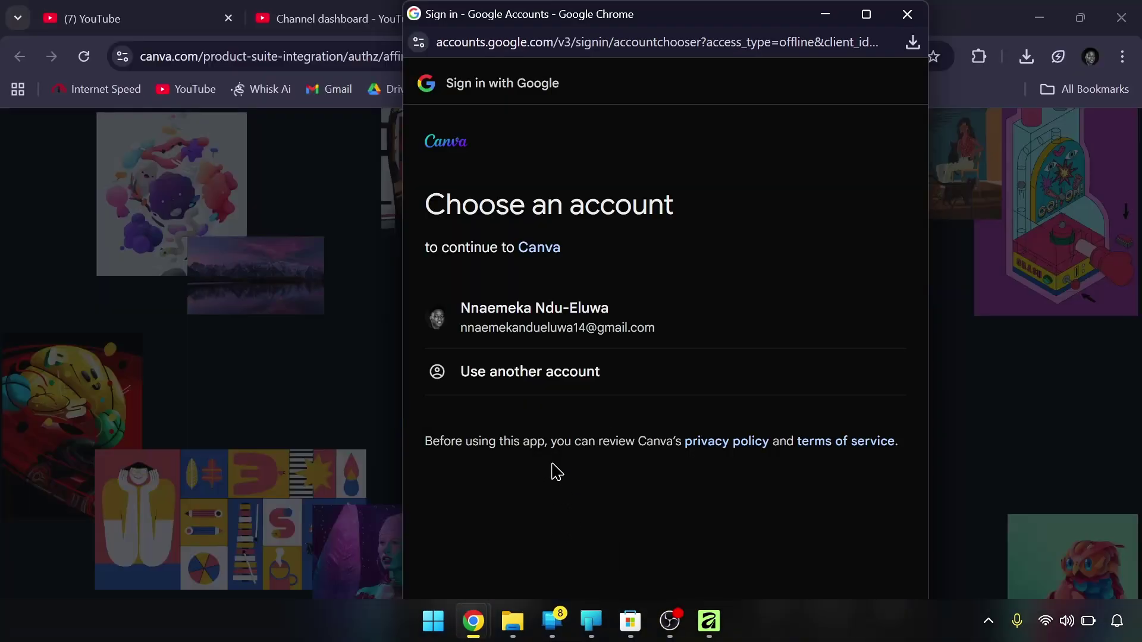
{"action": "left_click", "coordinate": [595, 319]}
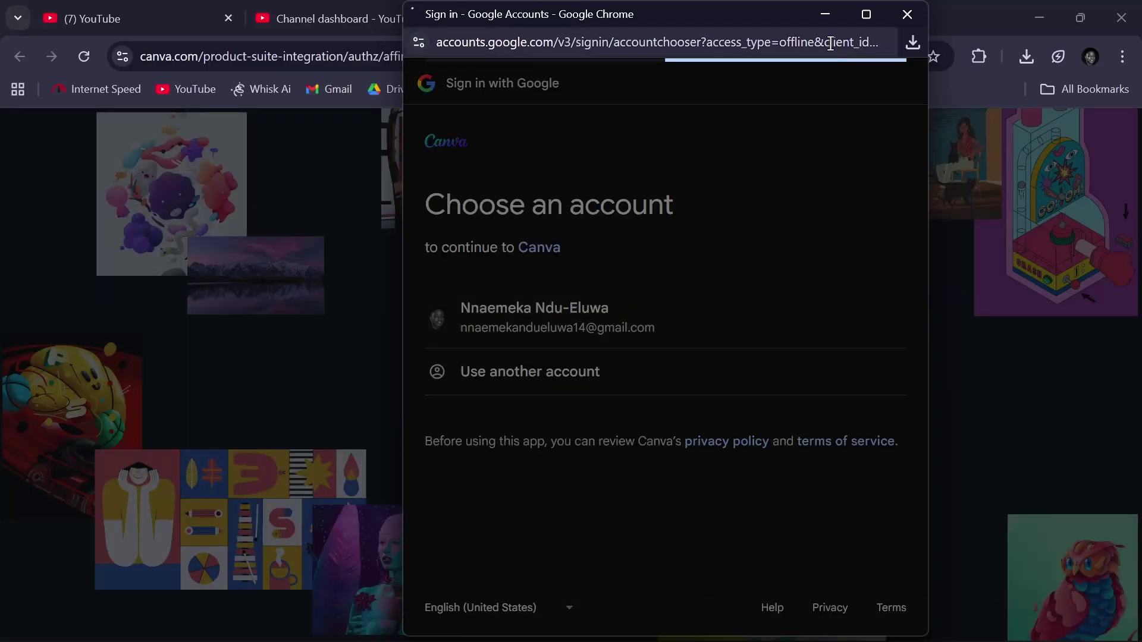
{"action": "left_click", "coordinate": [835, 455]}
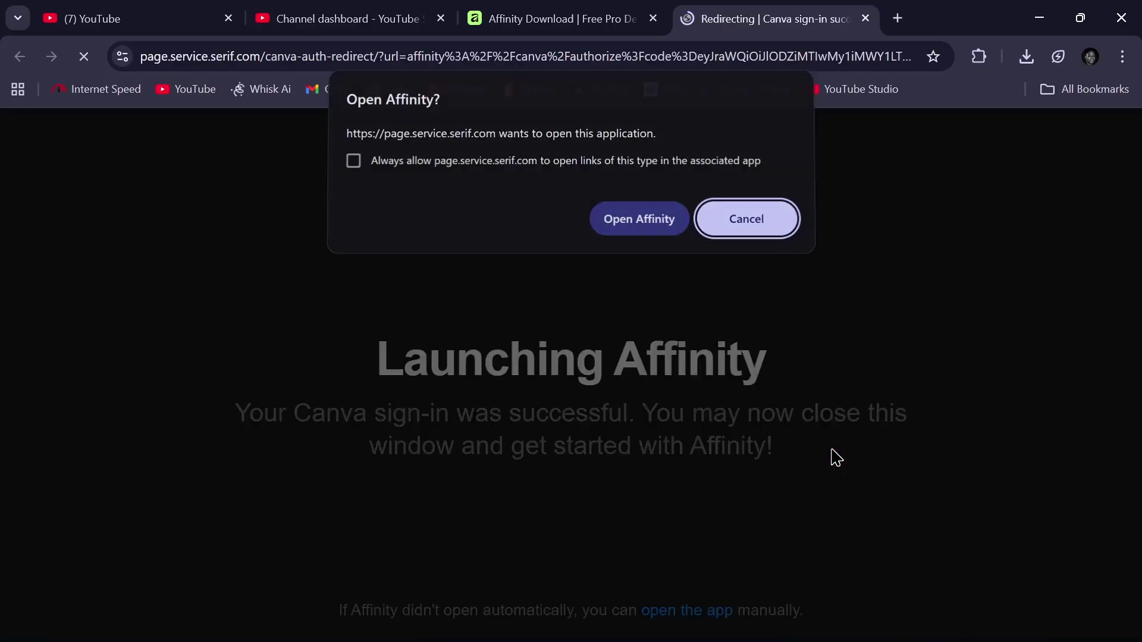
- Always allow the site to open Affinity and hand the login back to Affinity
{"action": "left_click", "coordinate": [354, 164]}
{"action": "left_click", "coordinate": [621, 223]}
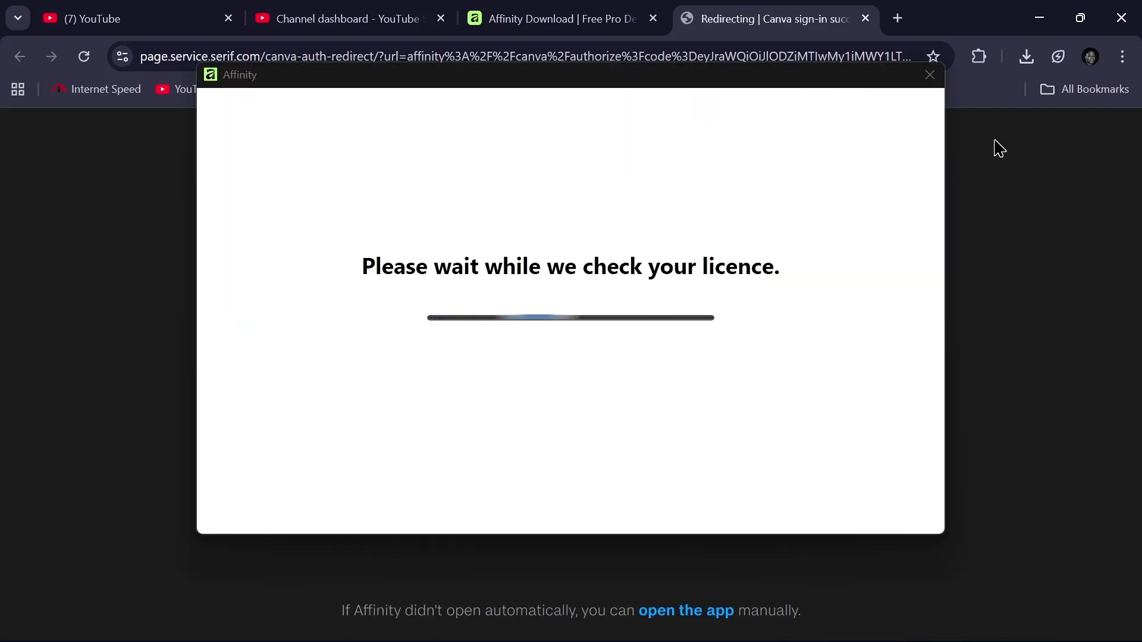
{"action": "left_click", "coordinate": [1039, 18]}
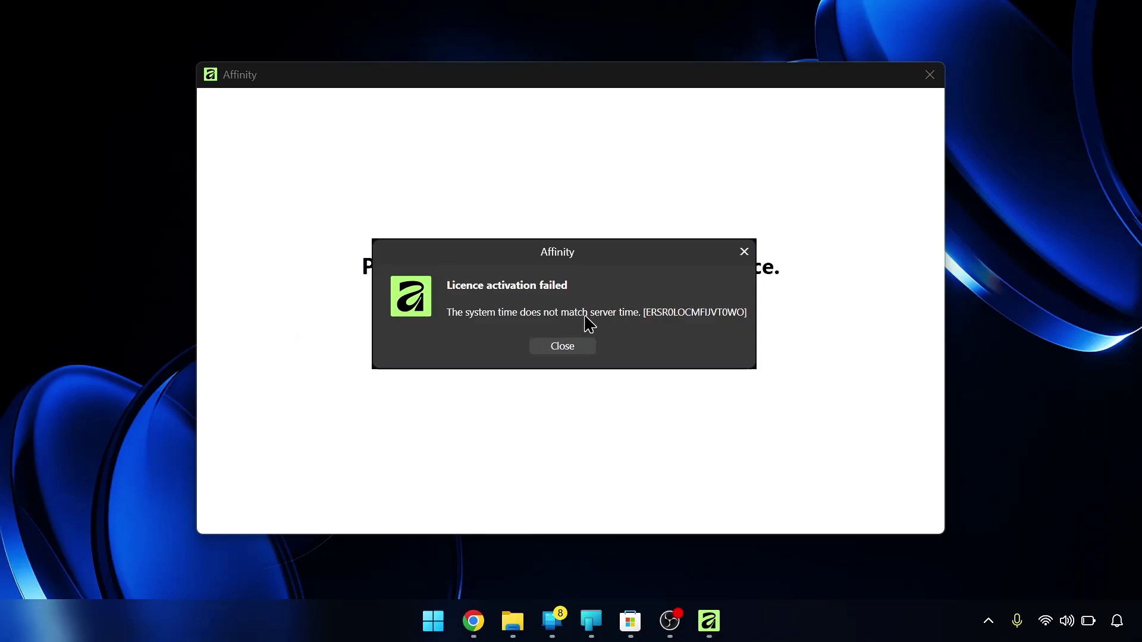
- Dismiss the licence error and continue the Canva log-in with the signed-in account
{"action": "left_click", "coordinate": [547, 346]}
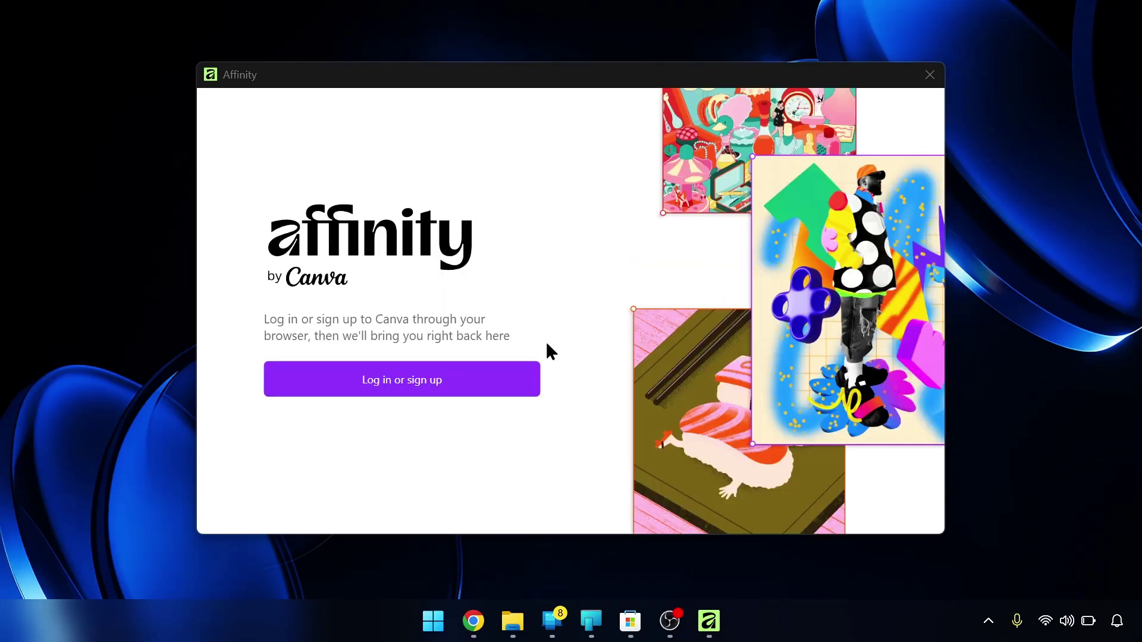
{"action": "left_click", "coordinate": [460, 394]}
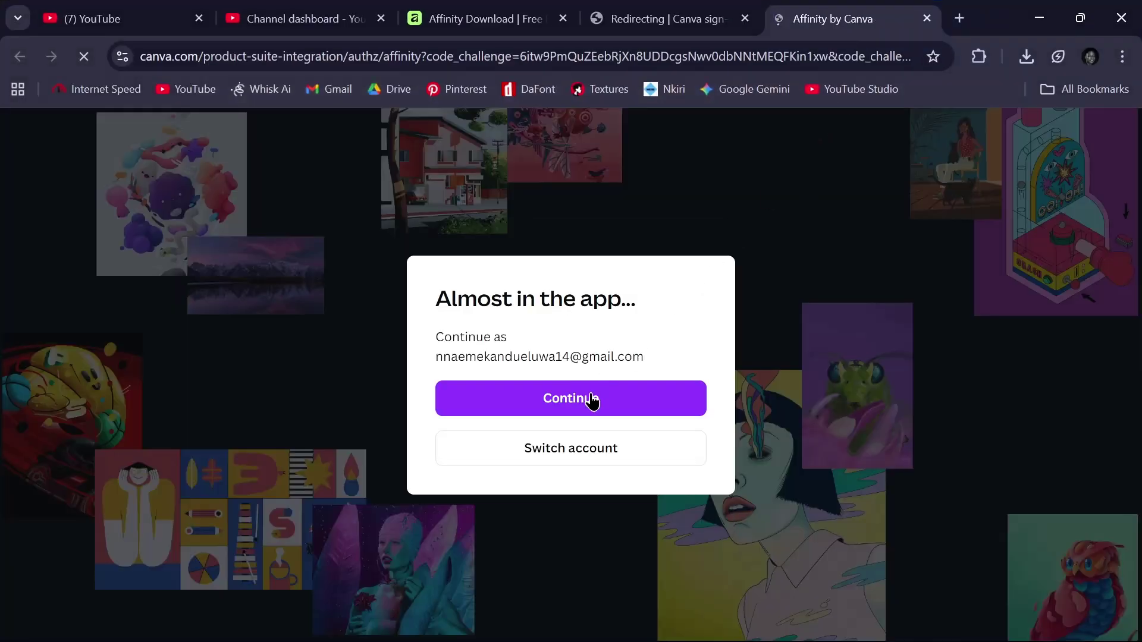
{"action": "left_click", "coordinate": [592, 405]}
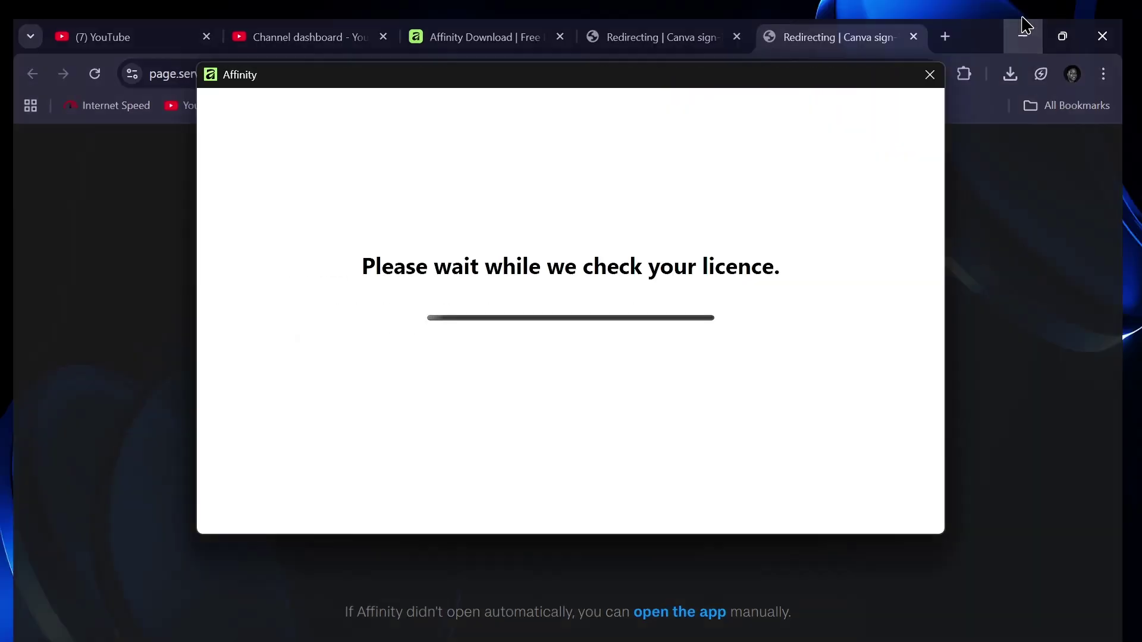
{"action": "left_click", "coordinate": [1038, 19]}
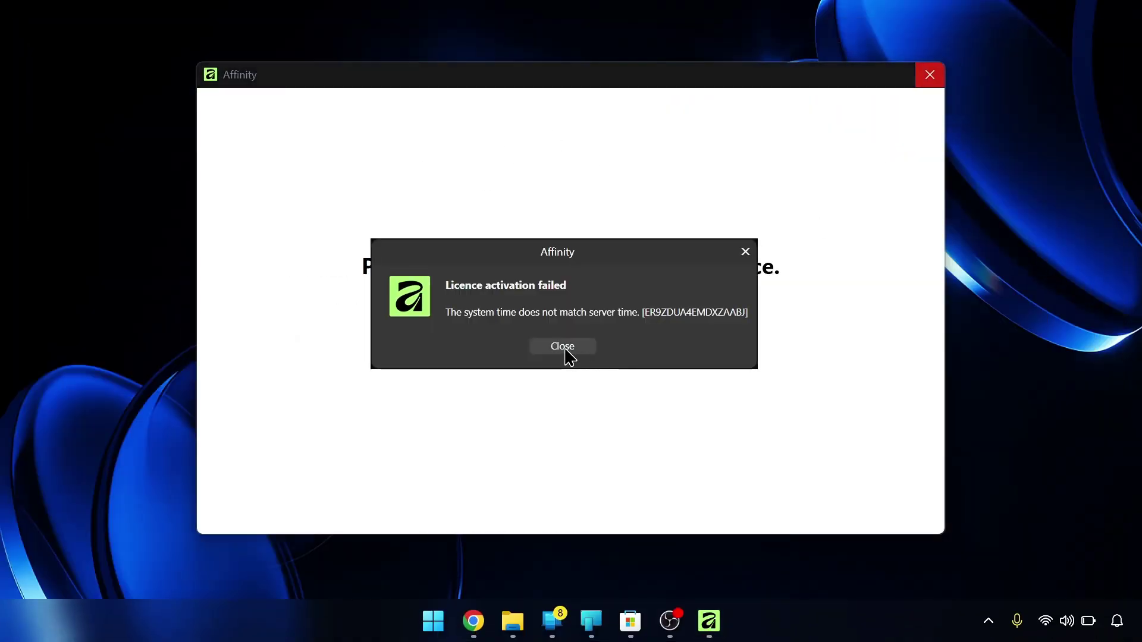
- Dismiss the repeated licence activation error and retry the log-in
{"action": "left_click", "coordinate": [566, 350]}
{"action": "left_click", "coordinate": [506, 388]}
{"action": "left_click", "coordinate": [499, 617]}
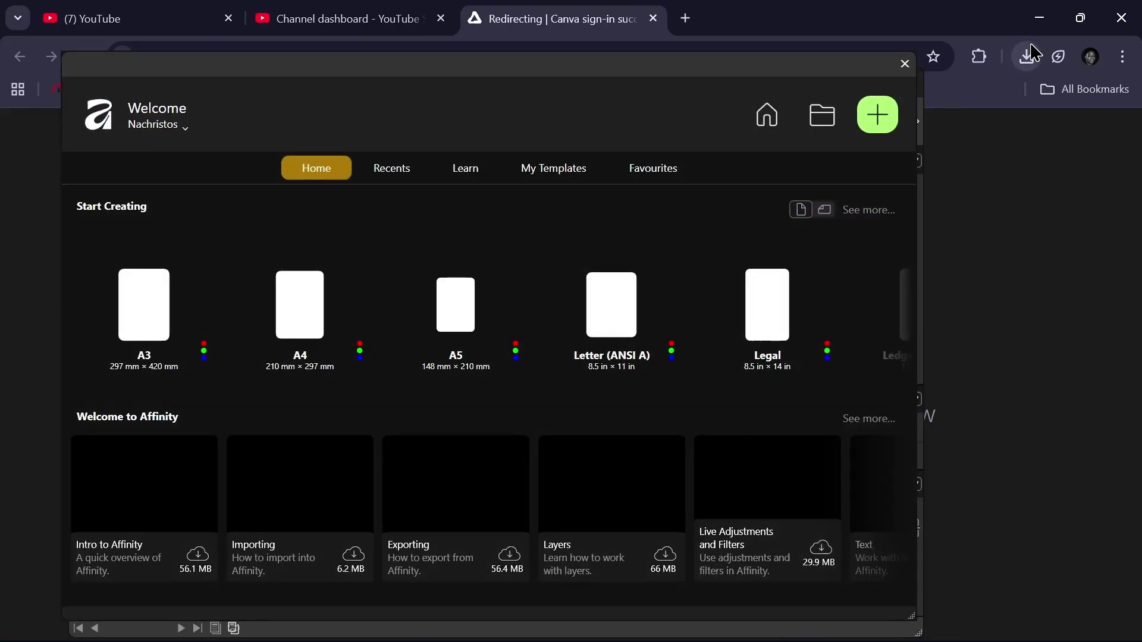
- Close the Welcome page, opt in to automatic crash reports, and maximise Affinity
{"action": "left_click", "coordinate": [1040, 17]}
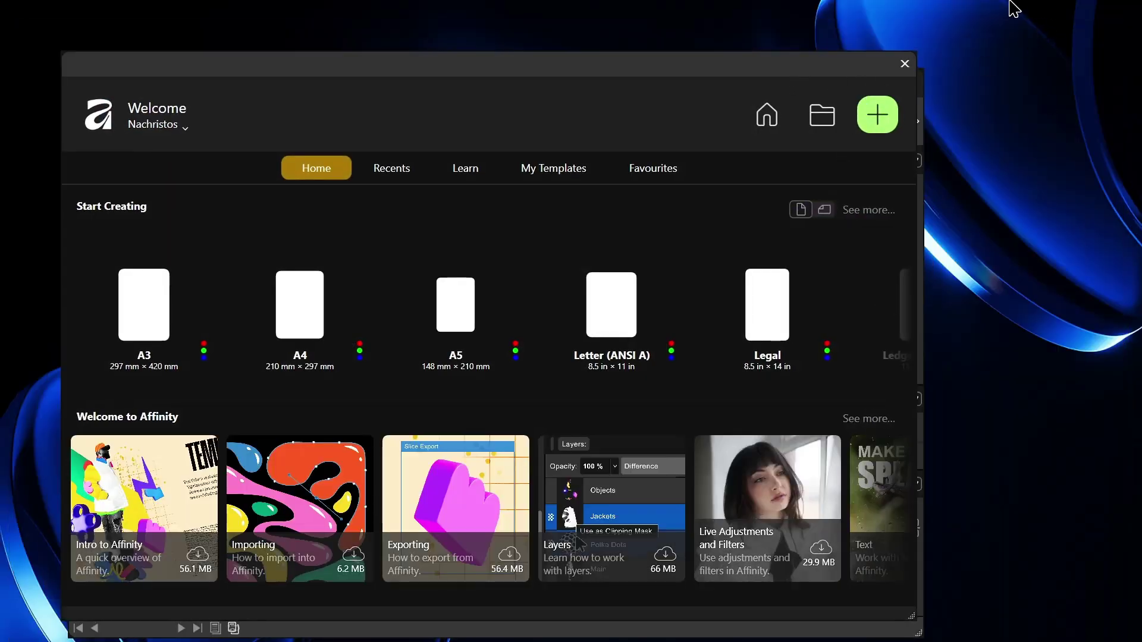
{"action": "left_click", "coordinate": [904, 64]}
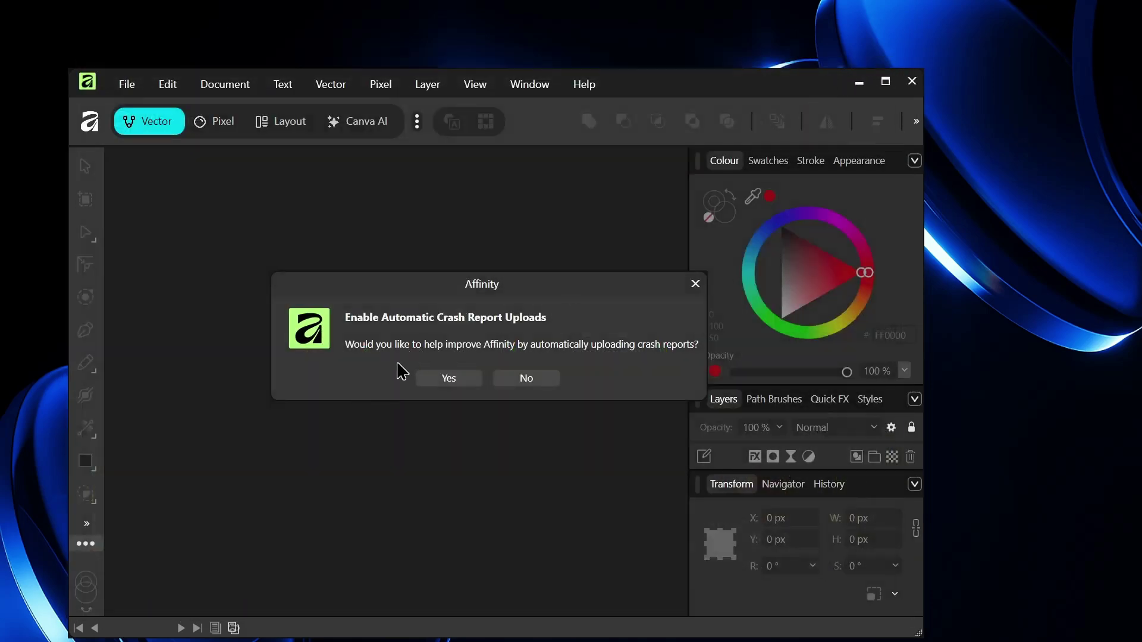
{"action": "left_click", "coordinate": [430, 380]}
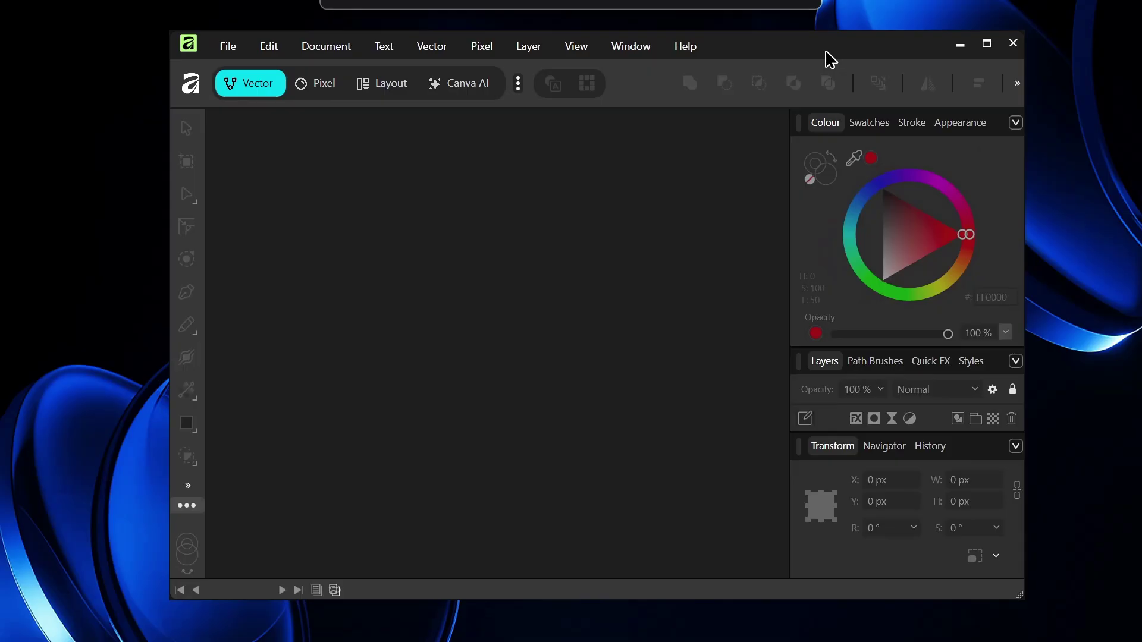
{"action": "left_click_drag", "start_coordinate": [731, 85], "coordinate": [766, 54]}
{"action": "left_click", "coordinate": [921, 51]}
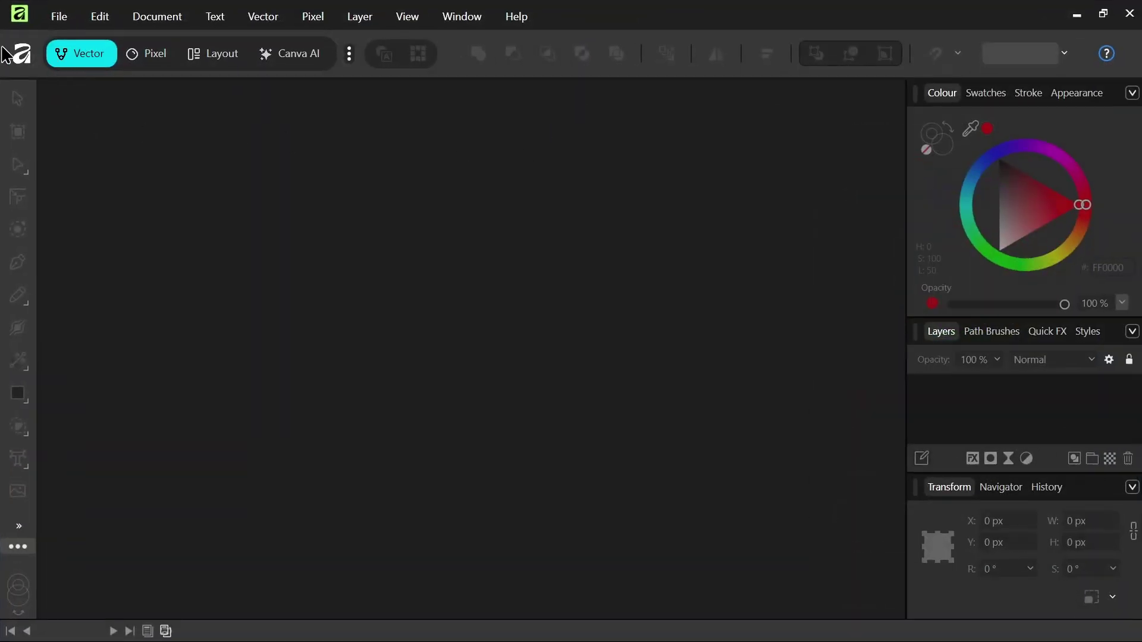
- Reopen the Welcome page, widen it to reveal sizes like Ledger, then dismiss it
{"action": "left_click", "coordinate": [17, 51]}
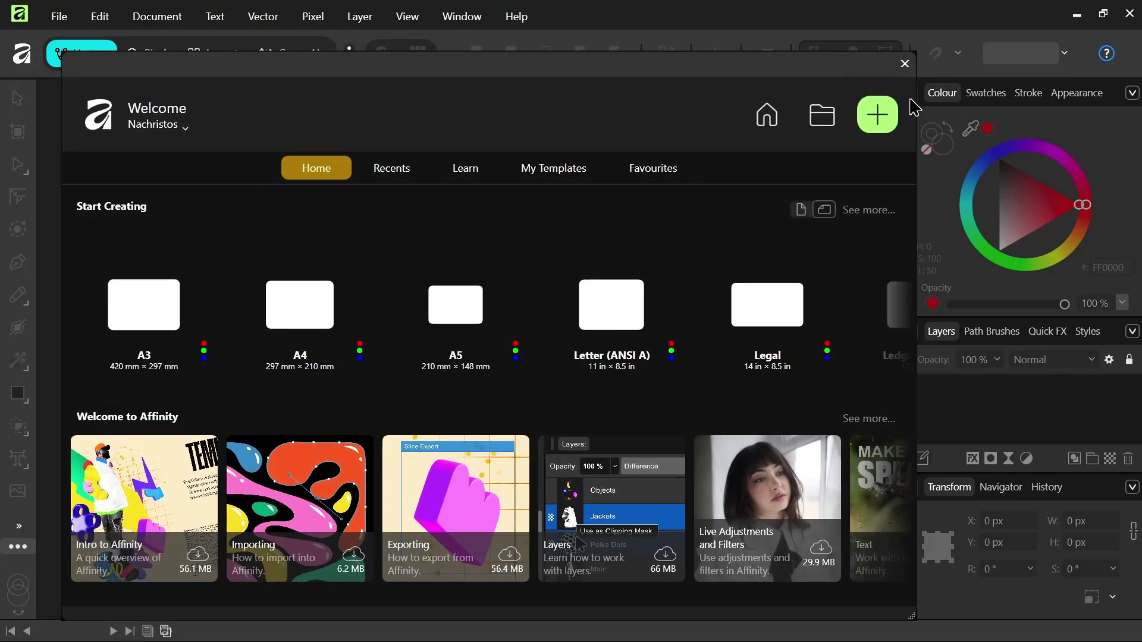
{"action": "left_click_drag", "start_coordinate": [914, 100], "coordinate": [779, 122]}
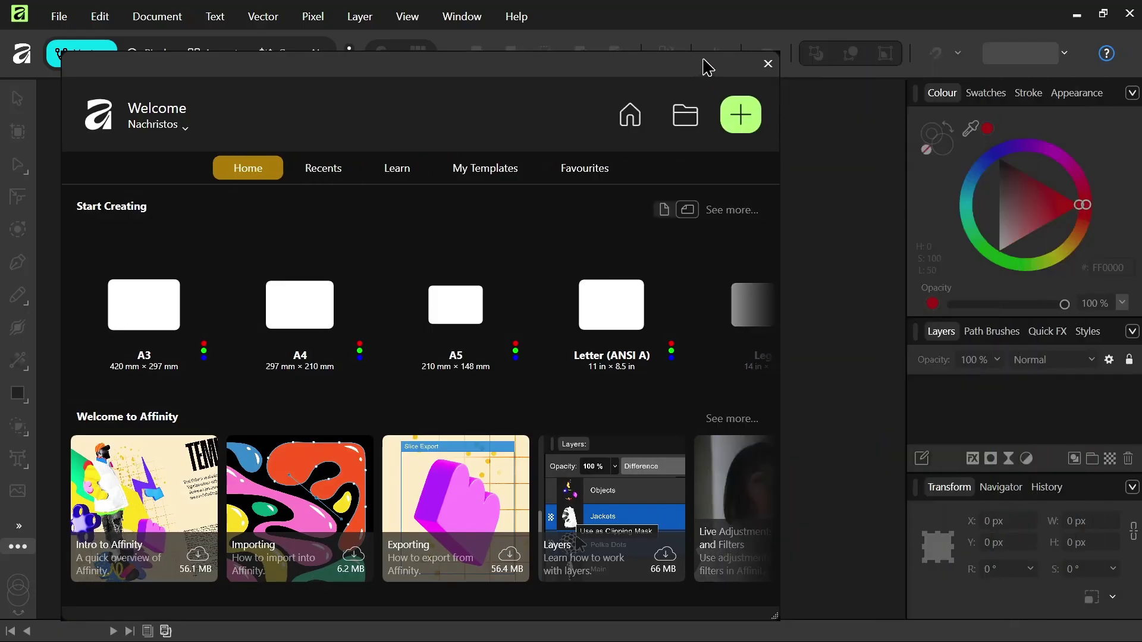
{"action": "left_click_drag", "start_coordinate": [707, 67], "coordinate": [812, 67]}
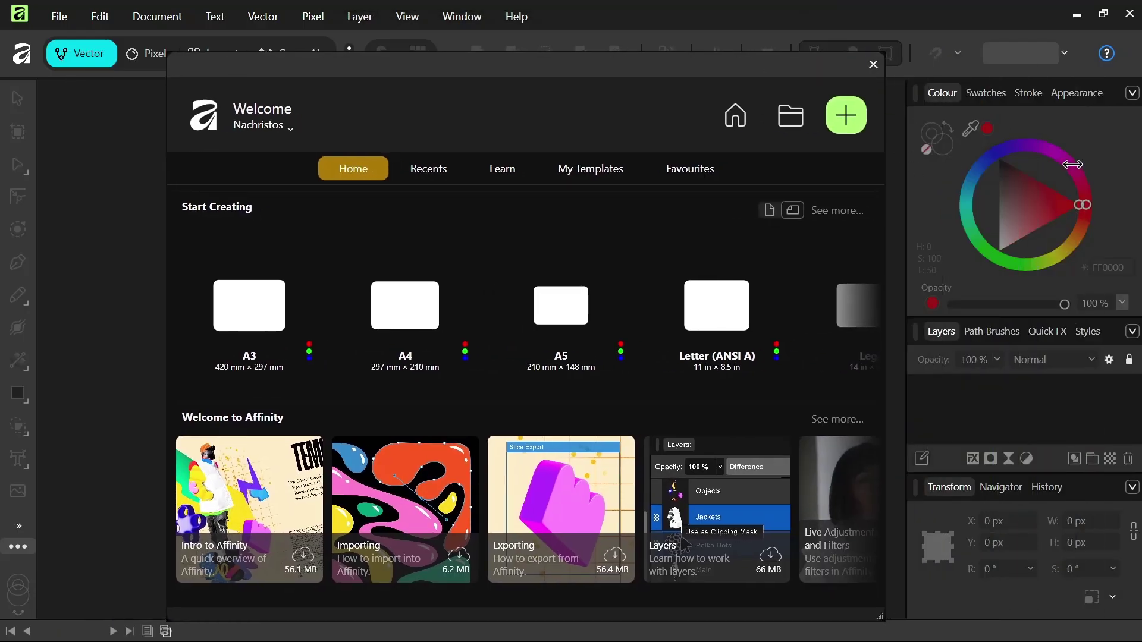
{"action": "left_click_drag", "start_coordinate": [885, 499], "coordinate": [1036, 507]}
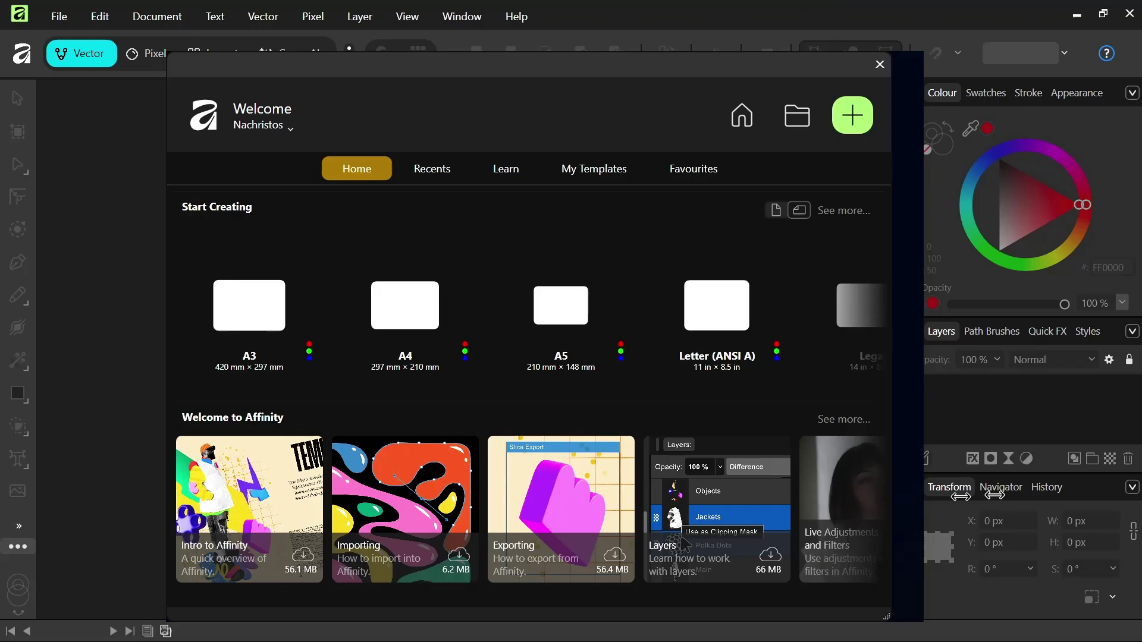
{"action": "left_click_drag", "start_coordinate": [812, 68], "coordinate": [706, 63]}
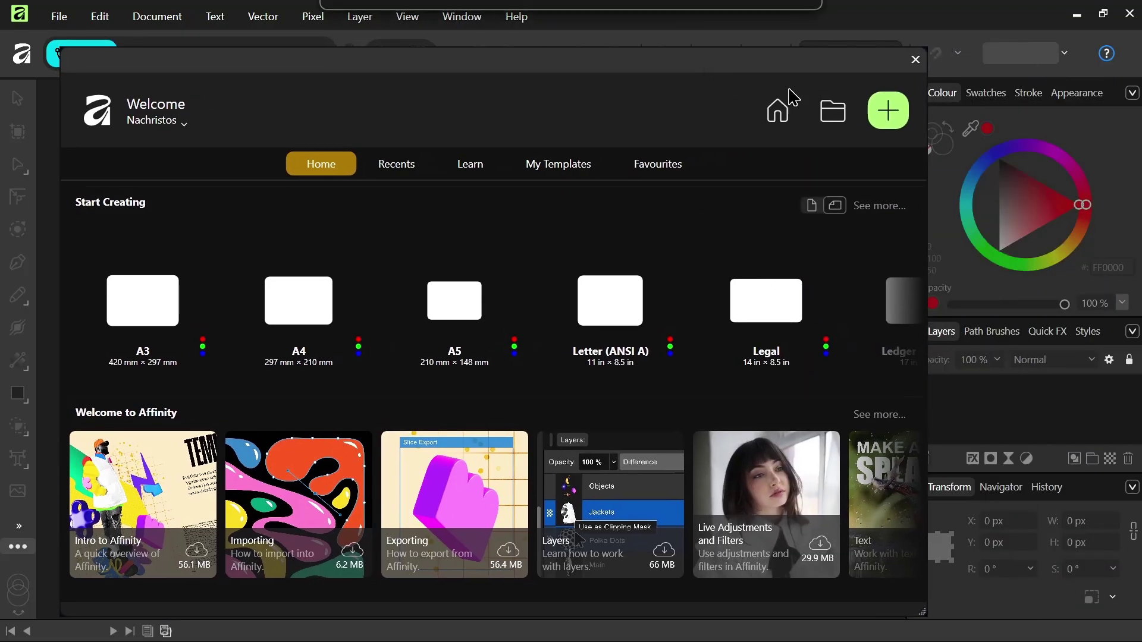
{"action": "left_click_drag", "start_coordinate": [927, 196], "coordinate": [1024, 199]}
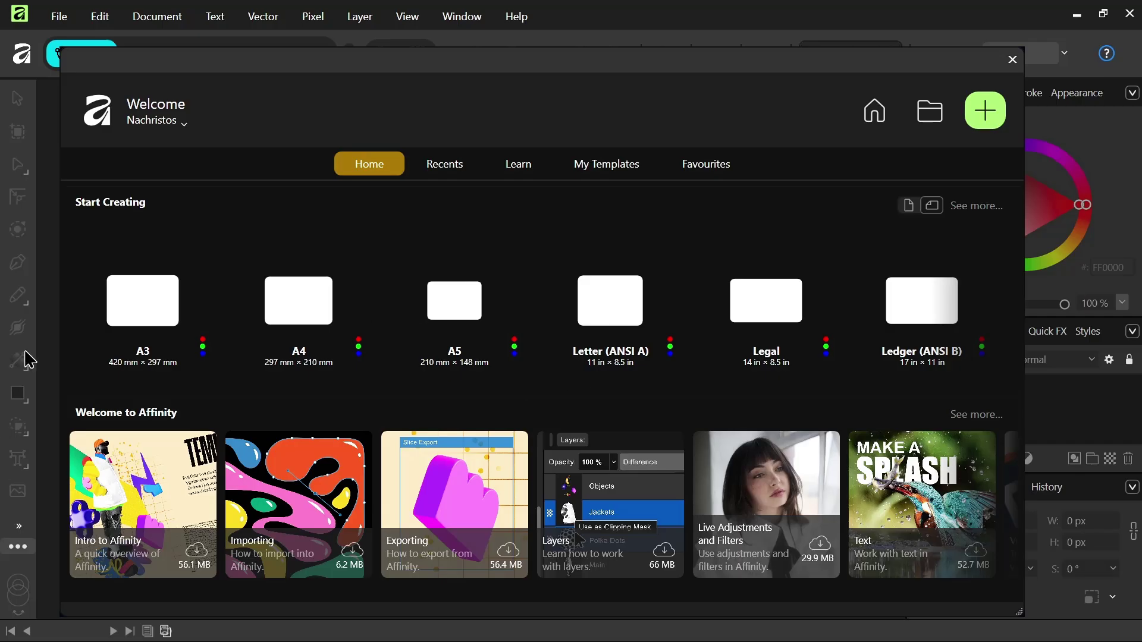
{"action": "left_click", "coordinate": [329, 317]}
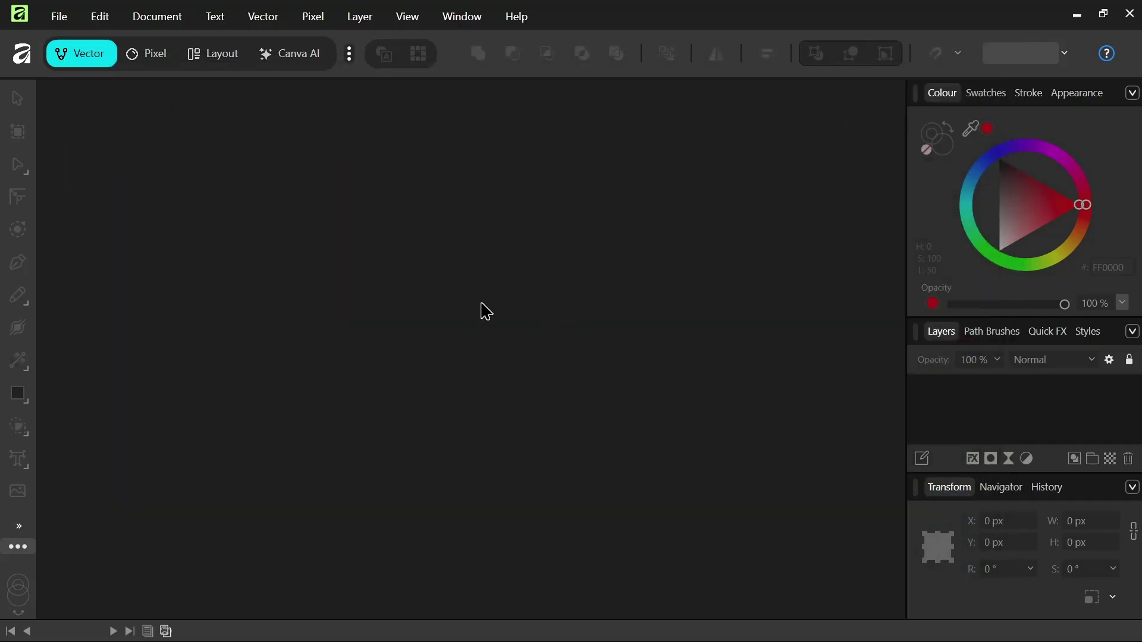
- Zoom out on the blank page and view the Pixel and Layout studios
{"action": "scroll", "coordinate": [396, 242], "scroll_direction": "down", "scroll_amount": 3}
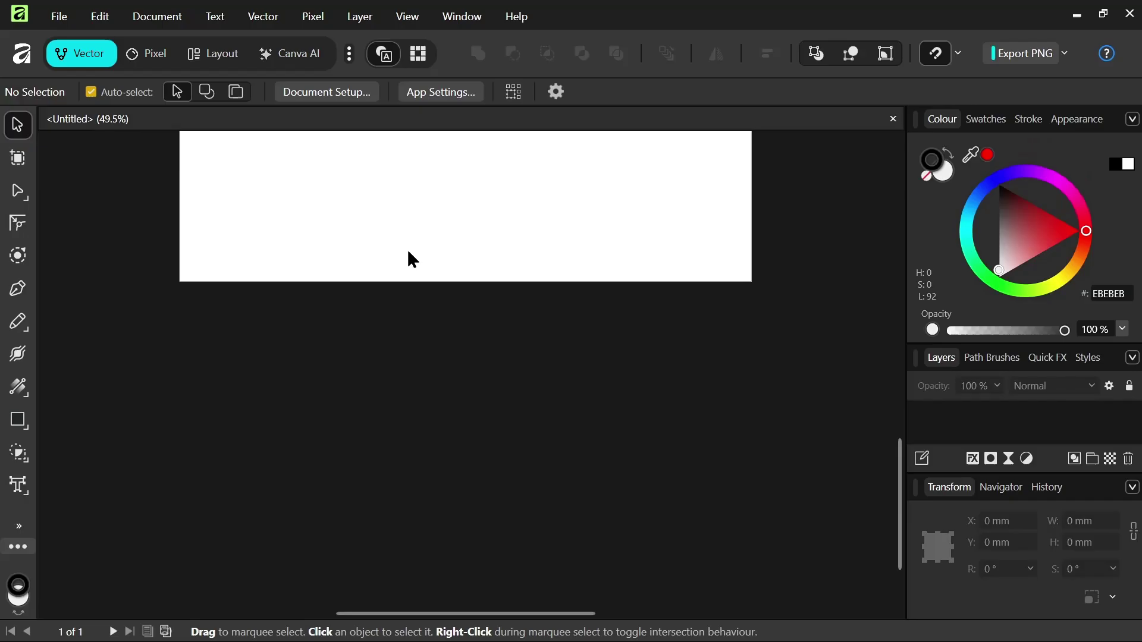
{"action": "scroll", "coordinate": [407, 248], "scroll_direction": "up", "scroll_amount": 3}
{"action": "scroll", "coordinate": [413, 260], "scroll_direction": "up", "scroll_amount": 3}
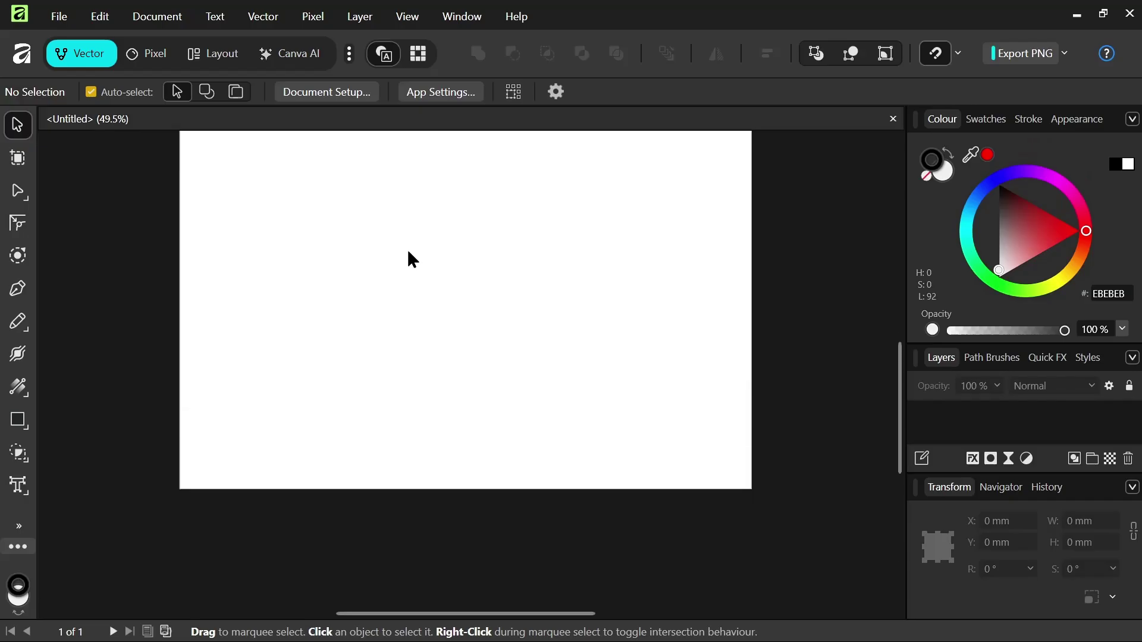
{"action": "scroll", "coordinate": [408, 248], "scroll_direction": "down", "scroll_amount": 1}
{"action": "scroll", "coordinate": [410, 250], "scroll_direction": "down", "scroll_amount": 1}
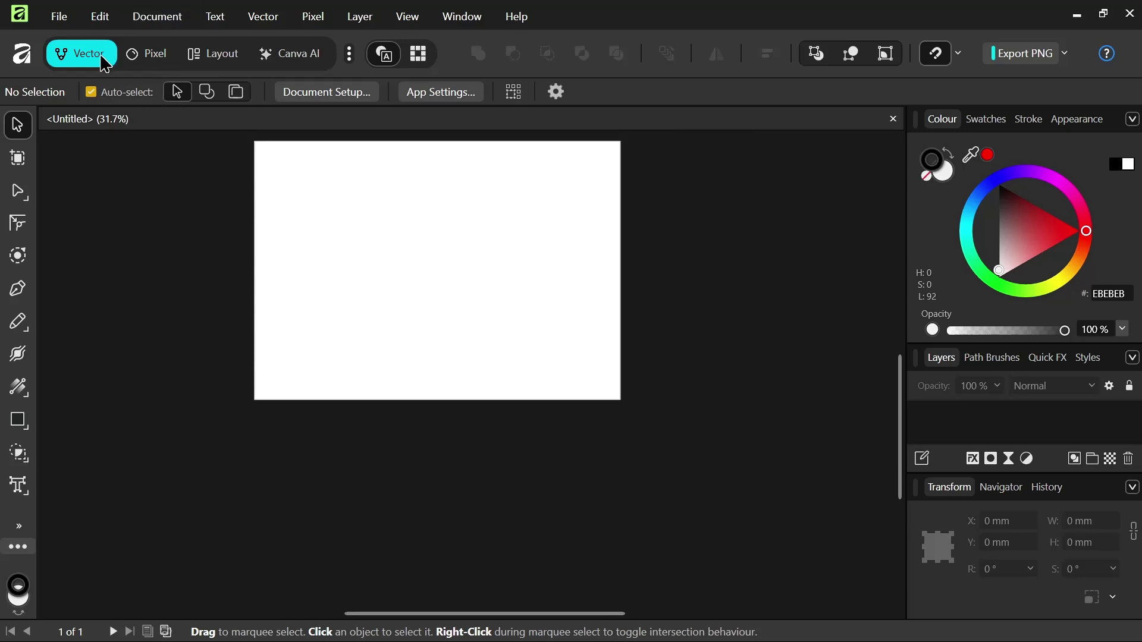
{"action": "left_click", "coordinate": [143, 54]}
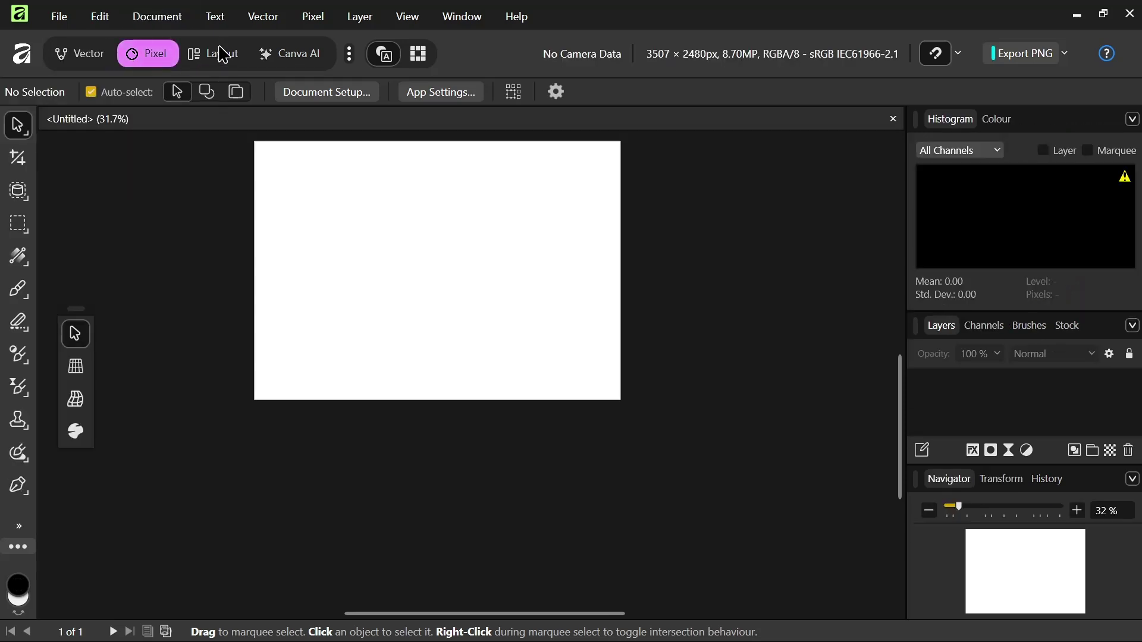
{"action": "left_click", "coordinate": [229, 55]}
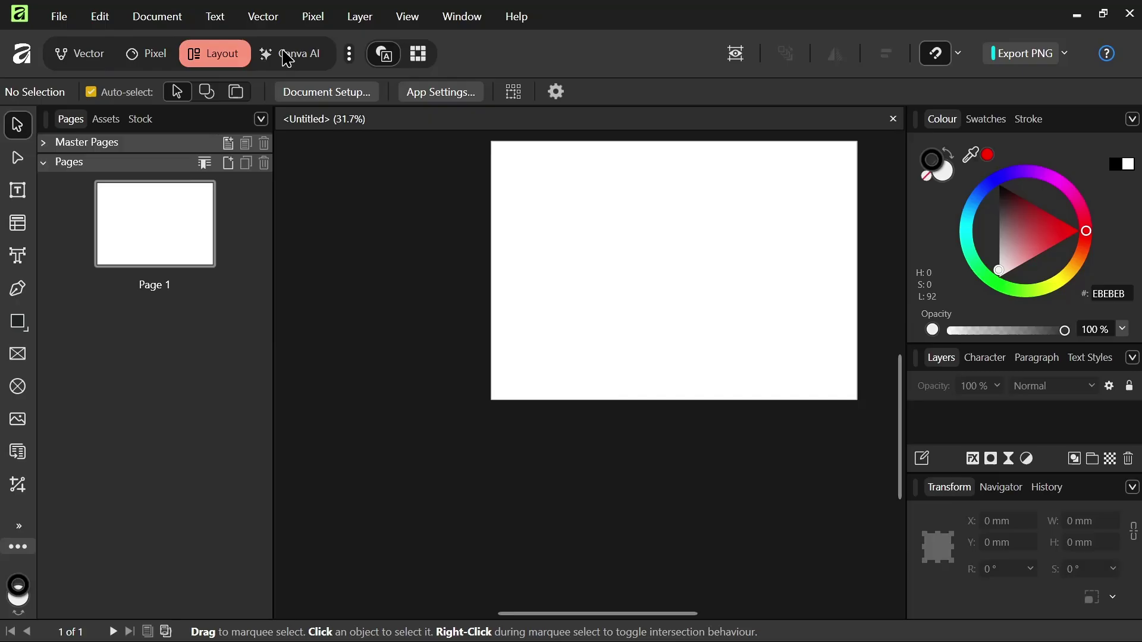
- View the Canva AI studio, return to Vector, and quit Affinity
{"action": "left_click", "coordinate": [288, 59]}
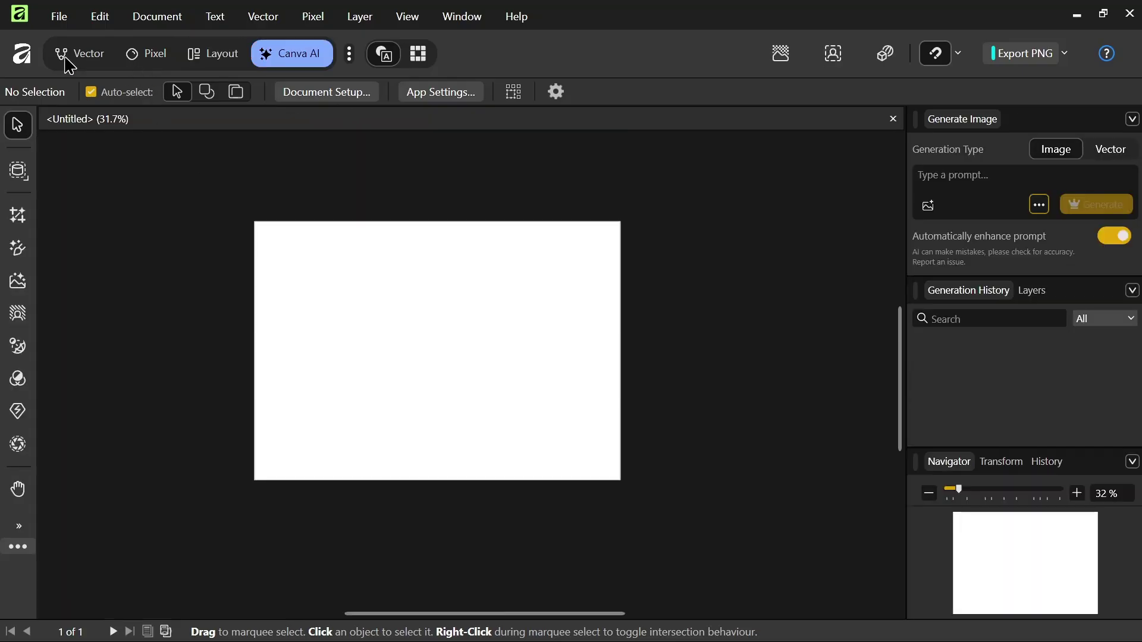
{"action": "left_click", "coordinate": [74, 54]}
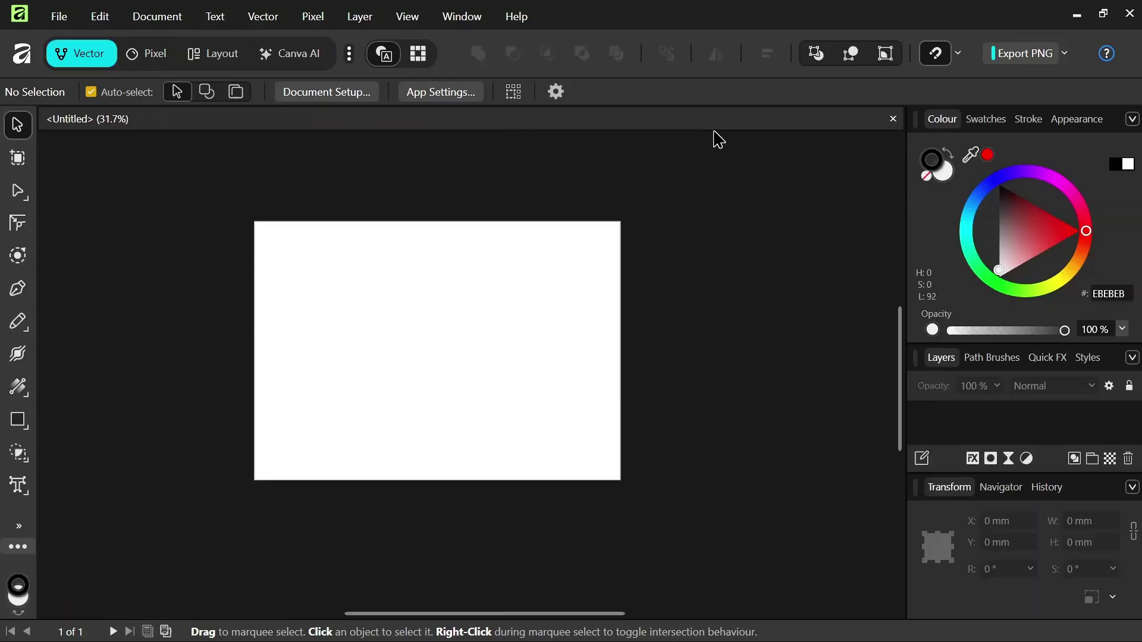
{"action": "left_click", "coordinate": [1127, 15]}
{"action": "mouse_move", "coordinate": [493, 615]}
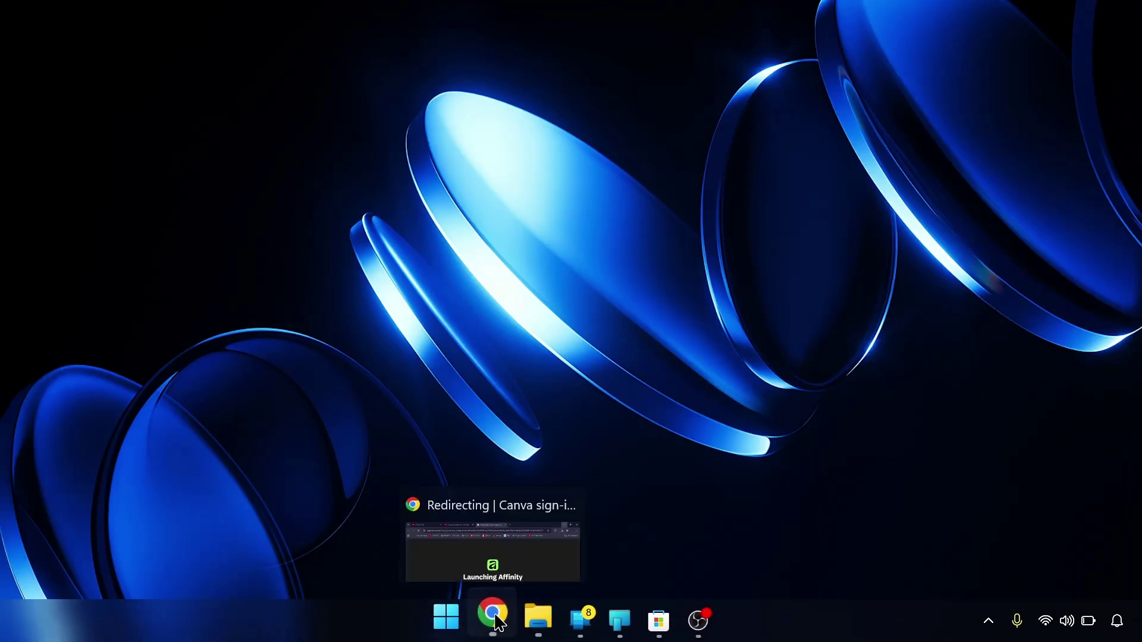
- Bring Chrome back, close the Canva redirect tab, and start a new tab
{"action": "left_click", "coordinate": [494, 619]}
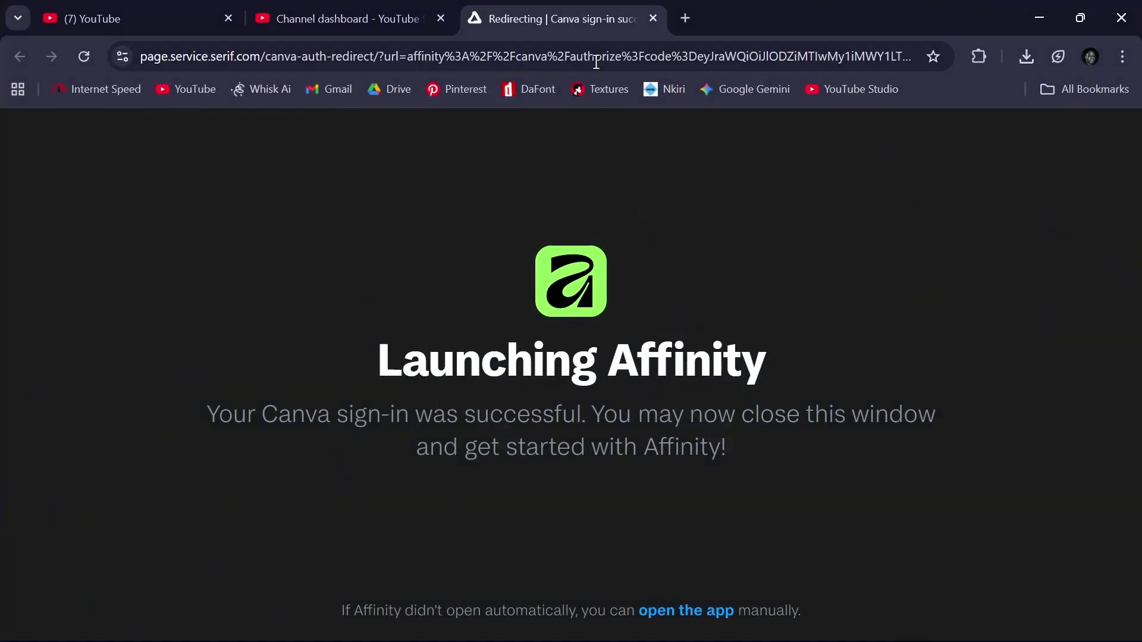
{"action": "left_click", "coordinate": [653, 19]}
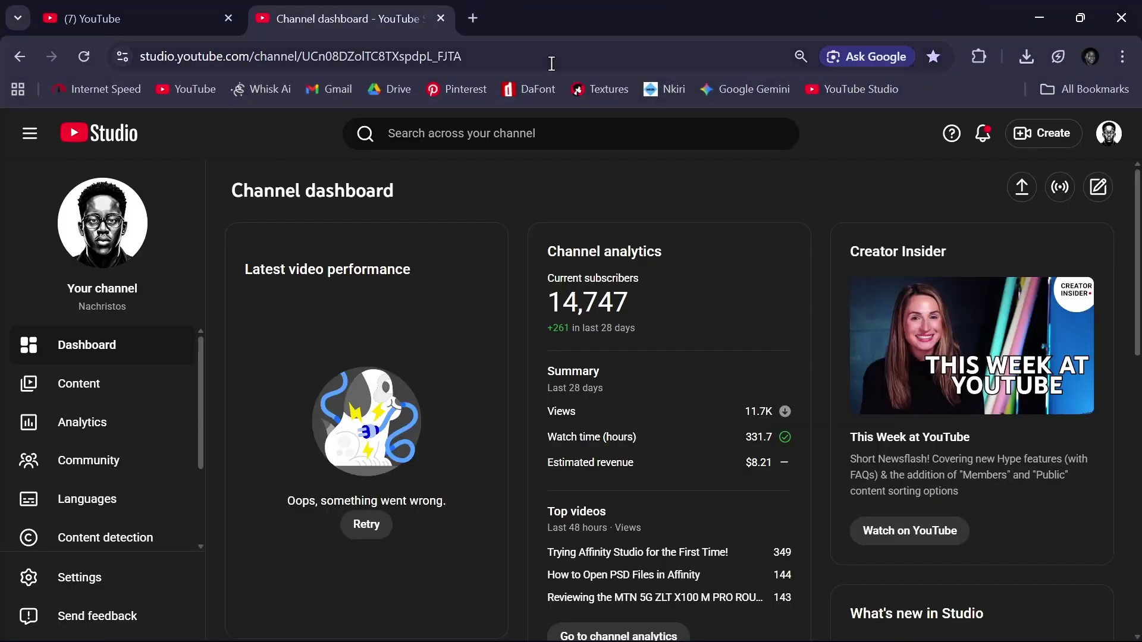
{"action": "left_click", "coordinate": [471, 18]}
- Go to affinity.studio and browse its home page
{"action": "type", "text": "a"}
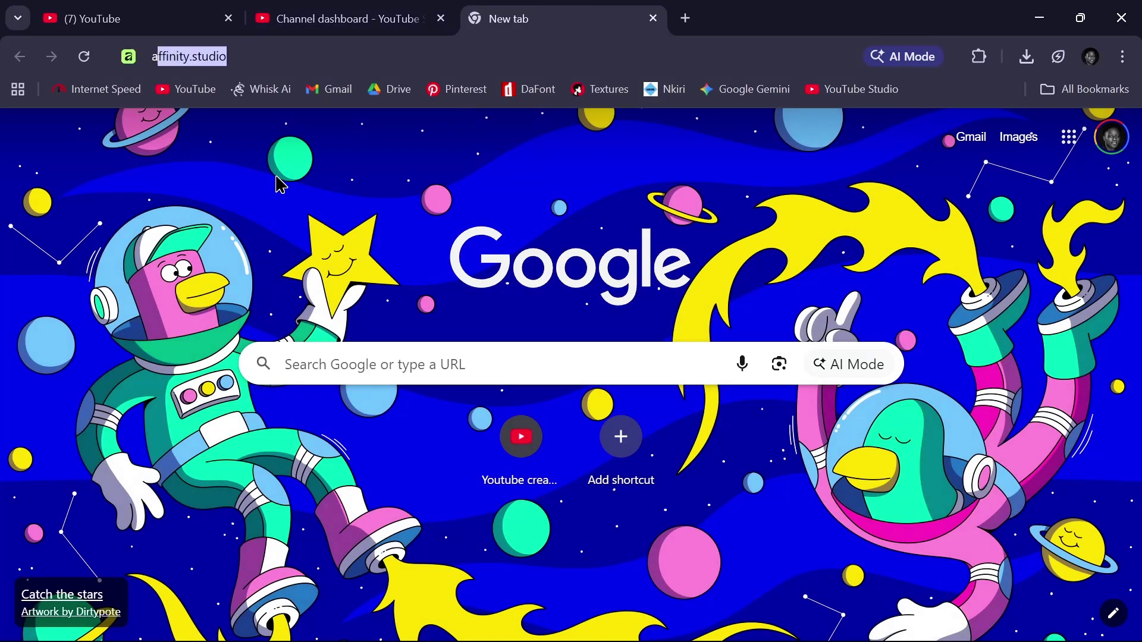
{"action": "type", "text": "ff"}
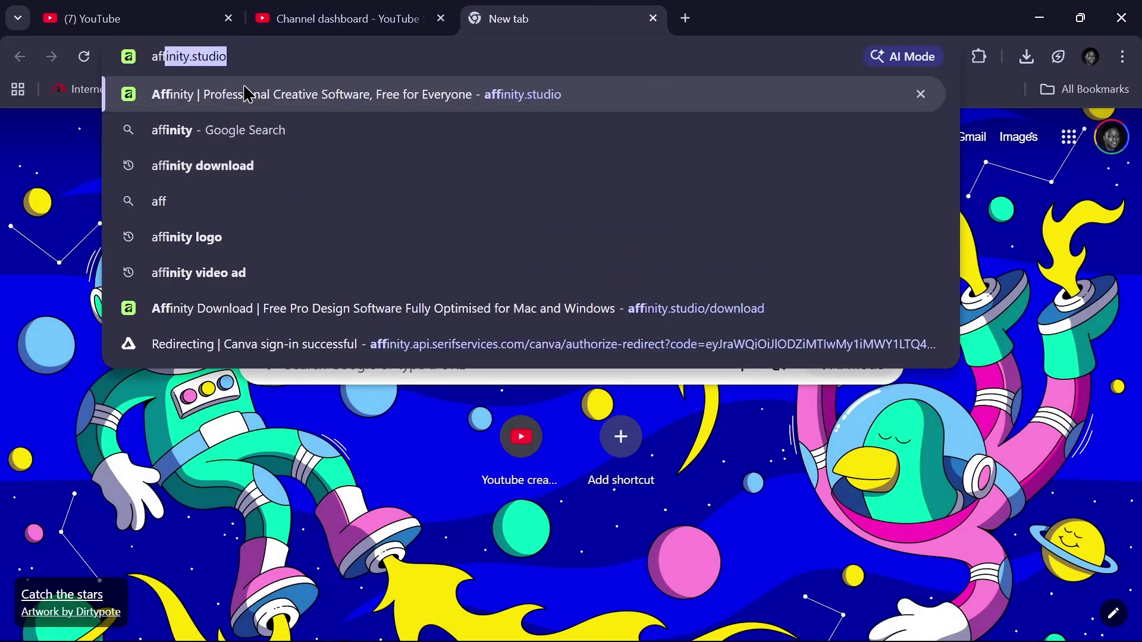
{"action": "left_click", "coordinate": [246, 94]}
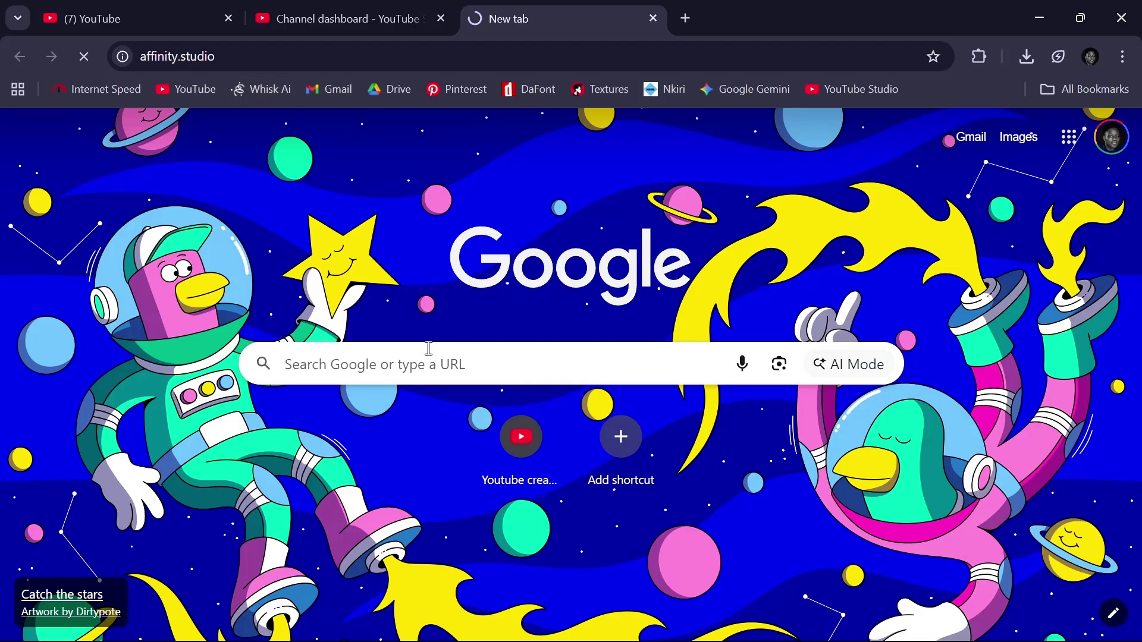
{"action": "scroll", "coordinate": [479, 389], "scroll_direction": "down", "scroll_amount": 3}
{"action": "scroll", "coordinate": [555, 415], "scroll_direction": "down", "scroll_amount": 5}
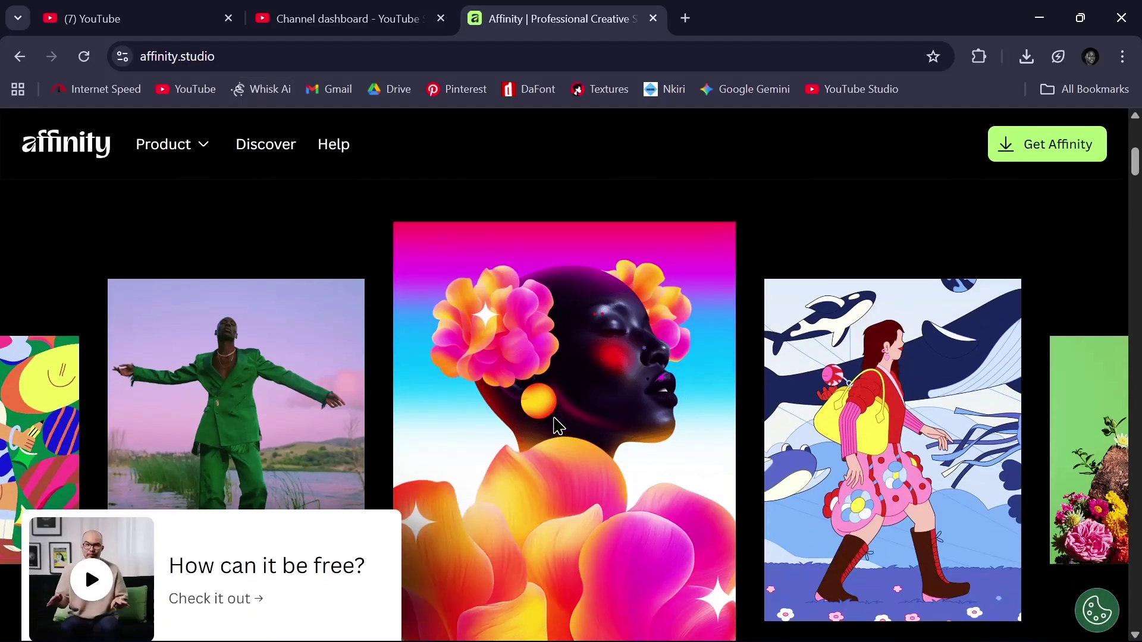
{"action": "scroll", "coordinate": [558, 425], "scroll_direction": "down", "scroll_amount": 5}
{"action": "scroll", "coordinate": [518, 479], "scroll_direction": "down", "scroll_amount": 4}
{"action": "scroll", "coordinate": [768, 454], "scroll_direction": "up", "scroll_amount": 4}
{"action": "scroll", "coordinate": [1043, 216], "scroll_direction": "up", "scroll_amount": 10}
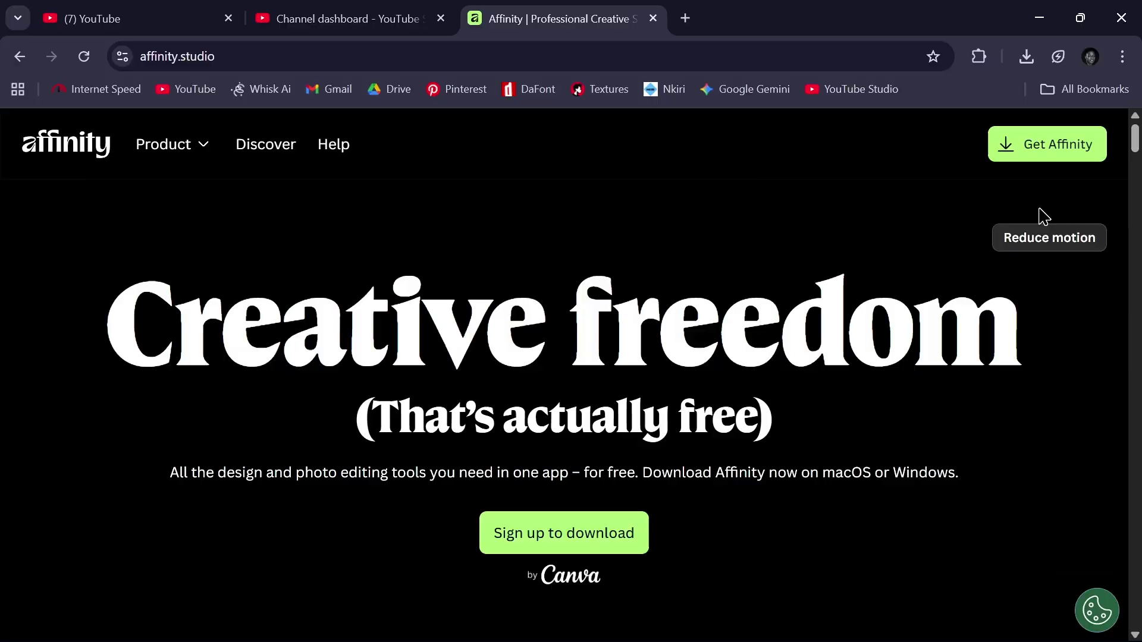
- Go to the Get Affinity page and continue via Sign up to download
{"action": "left_click", "coordinate": [1027, 148]}
{"action": "scroll", "coordinate": [598, 494], "scroll_direction": "down", "scroll_amount": 3}
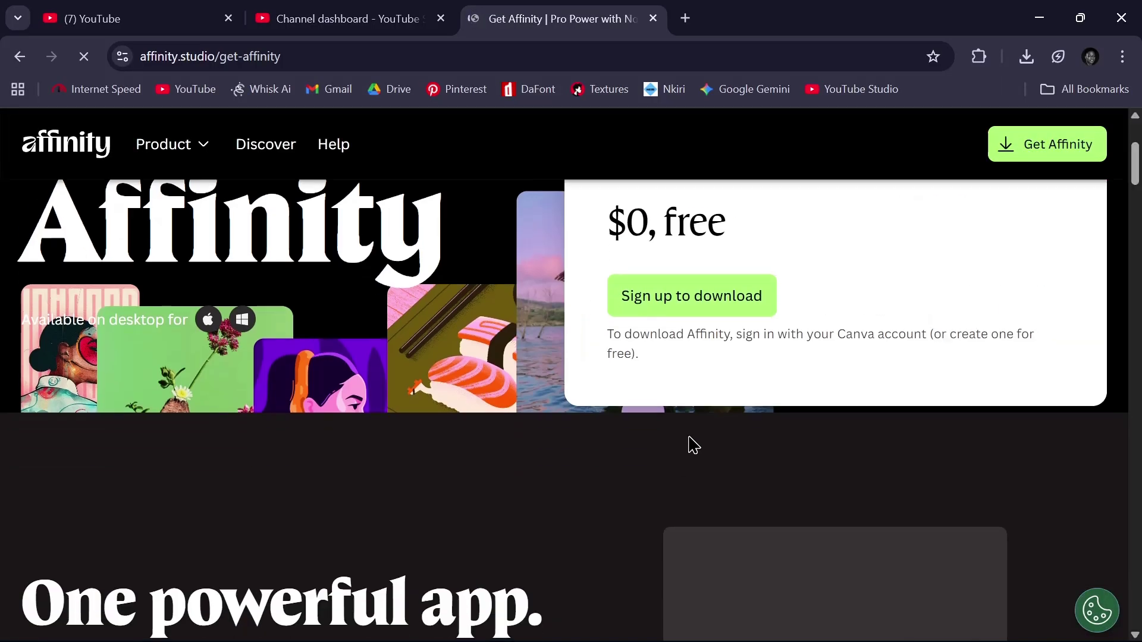
{"action": "scroll", "coordinate": [637, 530], "scroll_direction": "down", "scroll_amount": 8}
{"action": "scroll", "coordinate": [582, 515], "scroll_direction": "down", "scroll_amount": 5}
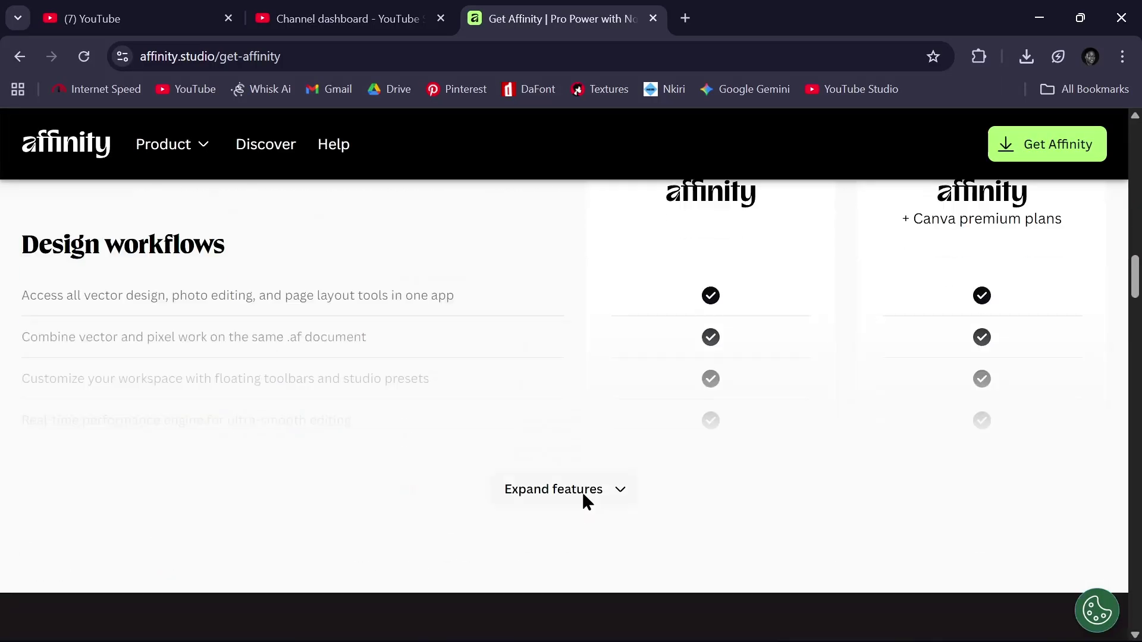
{"action": "scroll", "coordinate": [583, 492], "scroll_direction": "up", "scroll_amount": 15}
{"action": "left_click", "coordinate": [671, 525]}
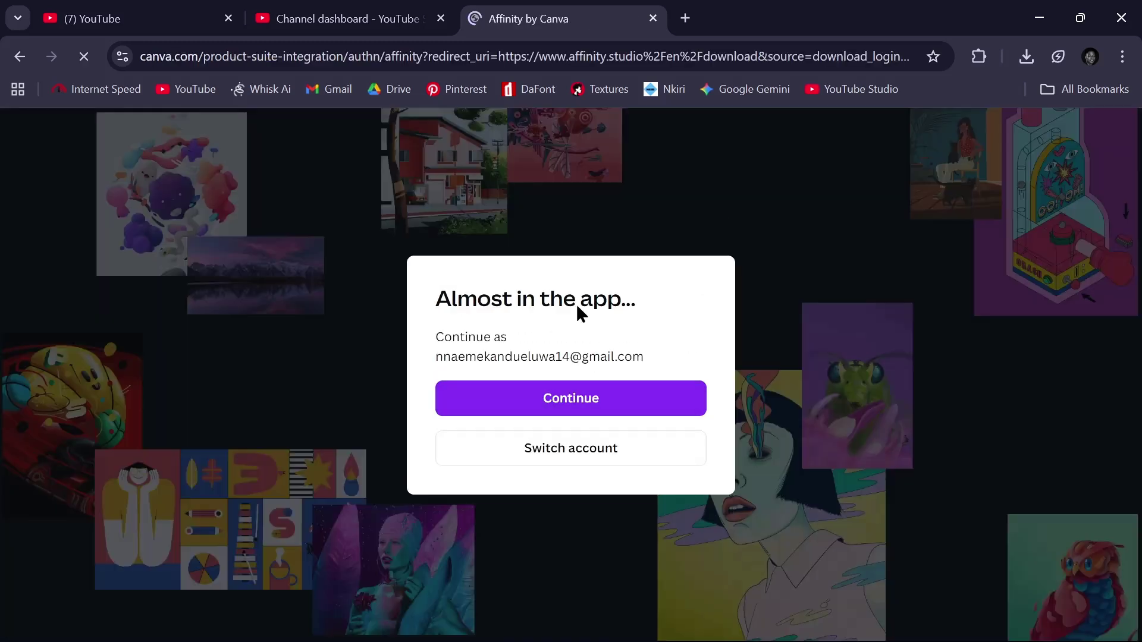
- Close the Affinity by Canva authorization tab and minimise Chrome to reveal the desktop
{"action": "left_click", "coordinate": [653, 19]}
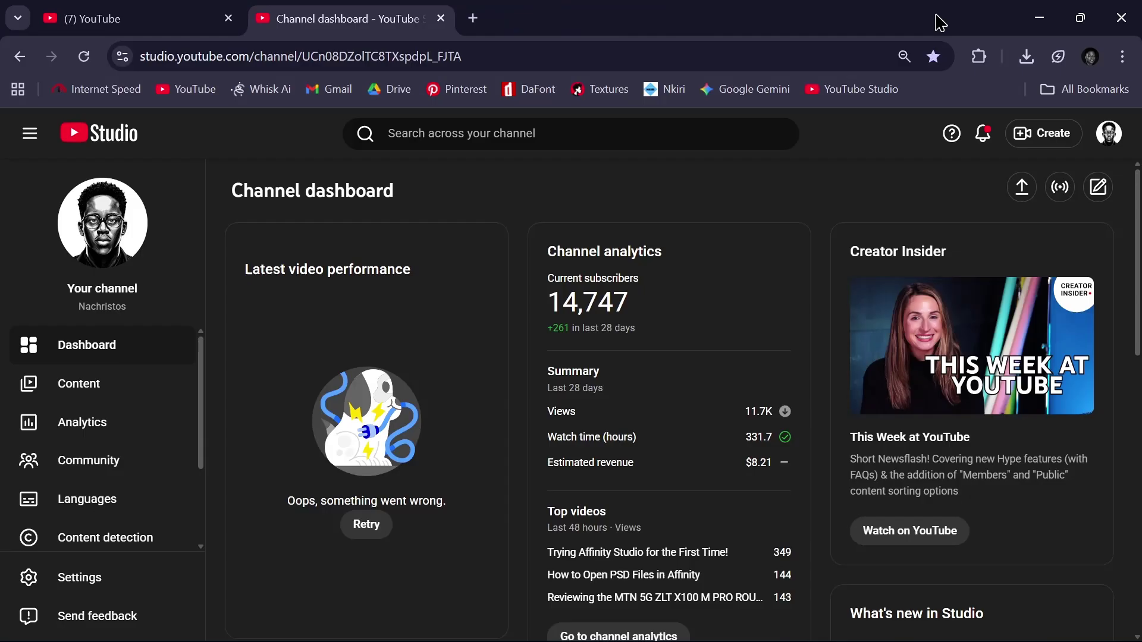
{"action": "left_click", "coordinate": [1039, 18]}
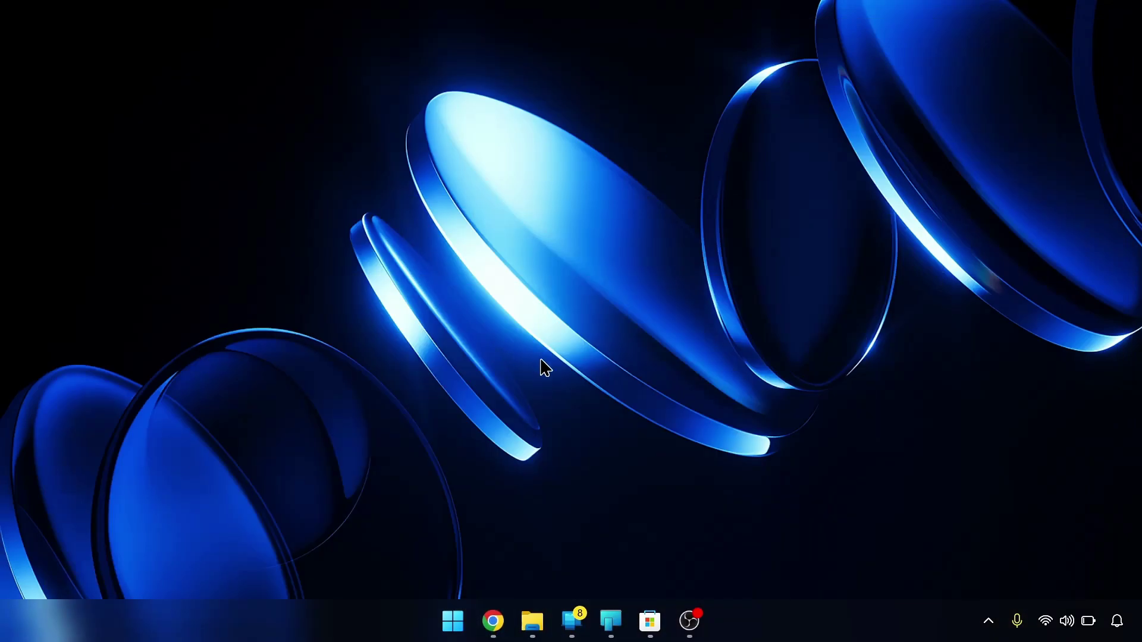